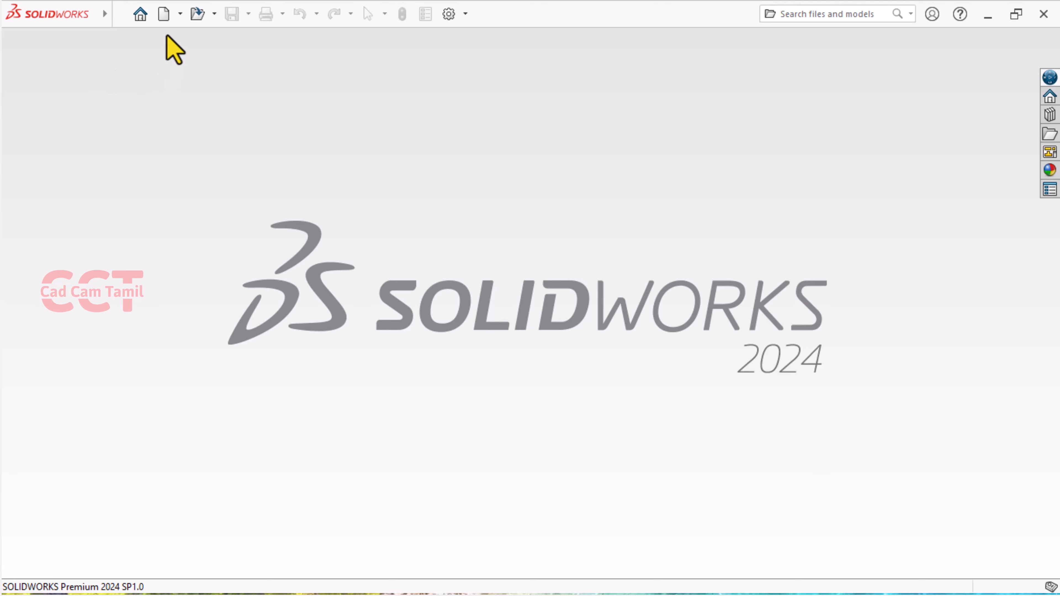
Step: Create a new part document and set its units to MMGS (millimeter, gram, second)
click(164, 17)
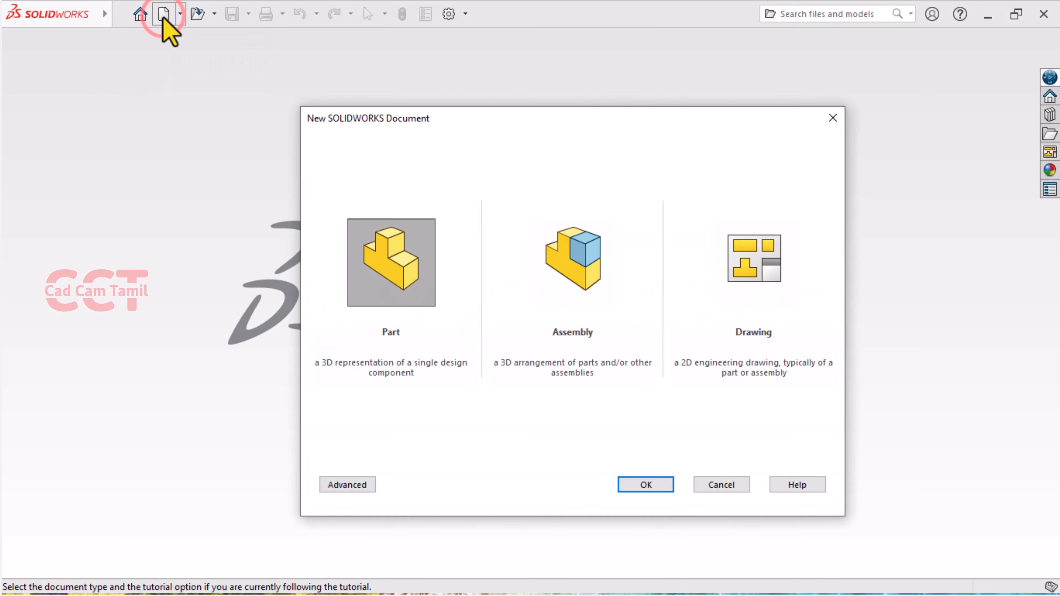
click(403, 295)
click(648, 487)
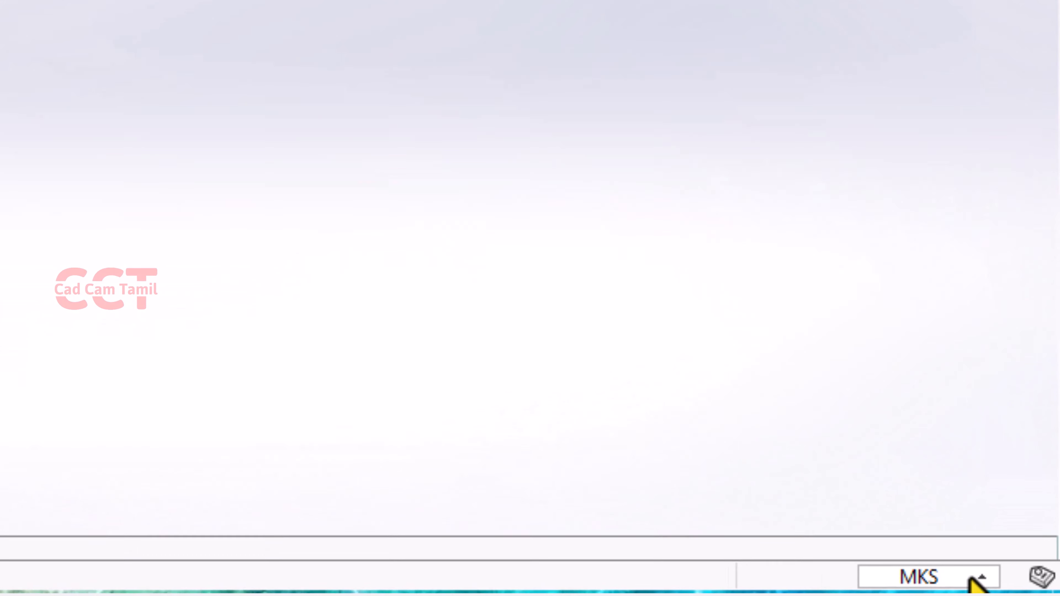
click(1019, 587)
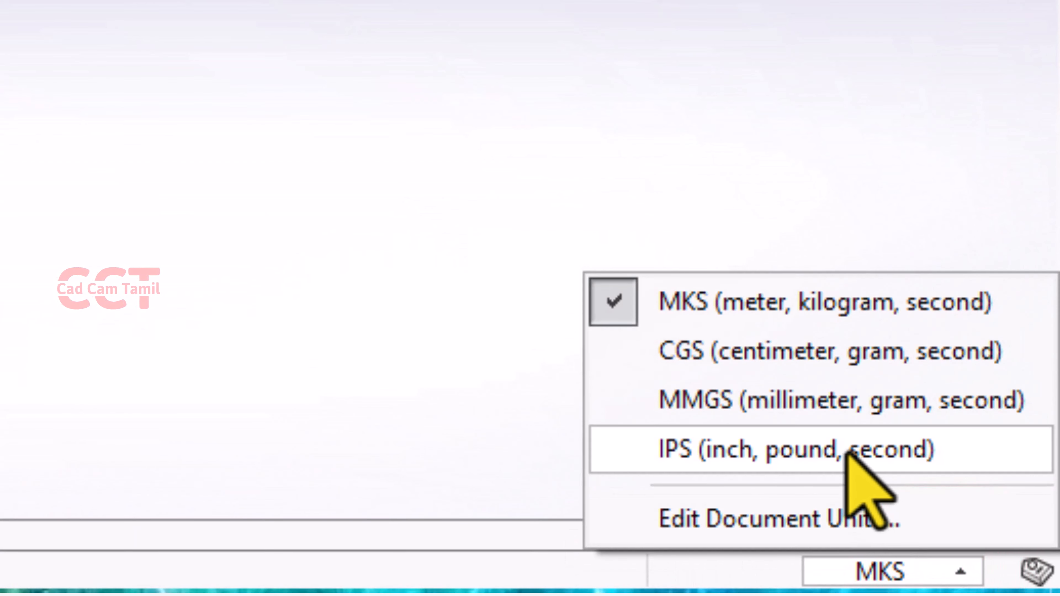
click(836, 417)
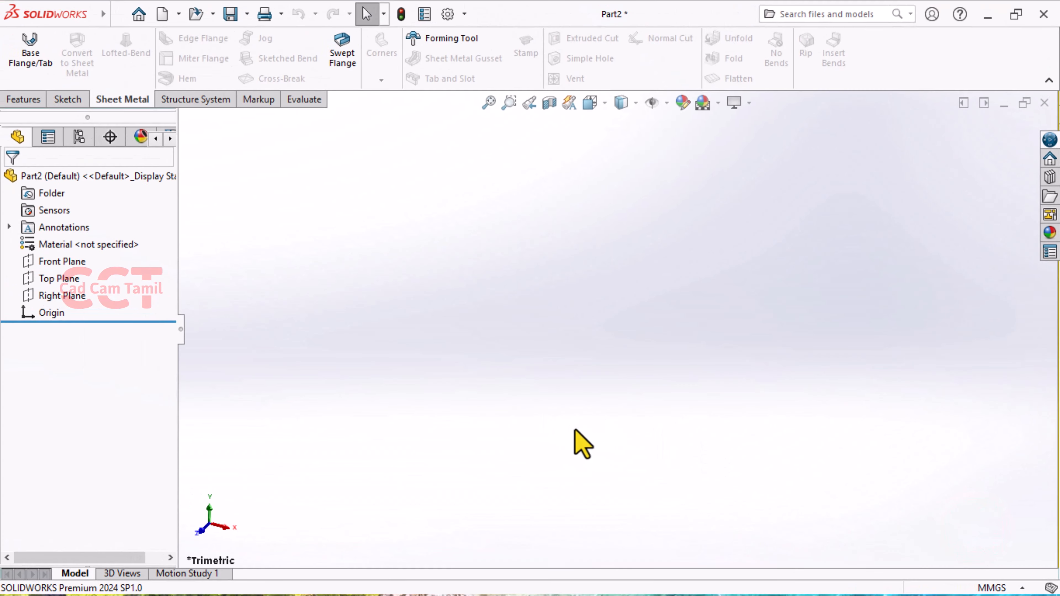
click(527, 408)
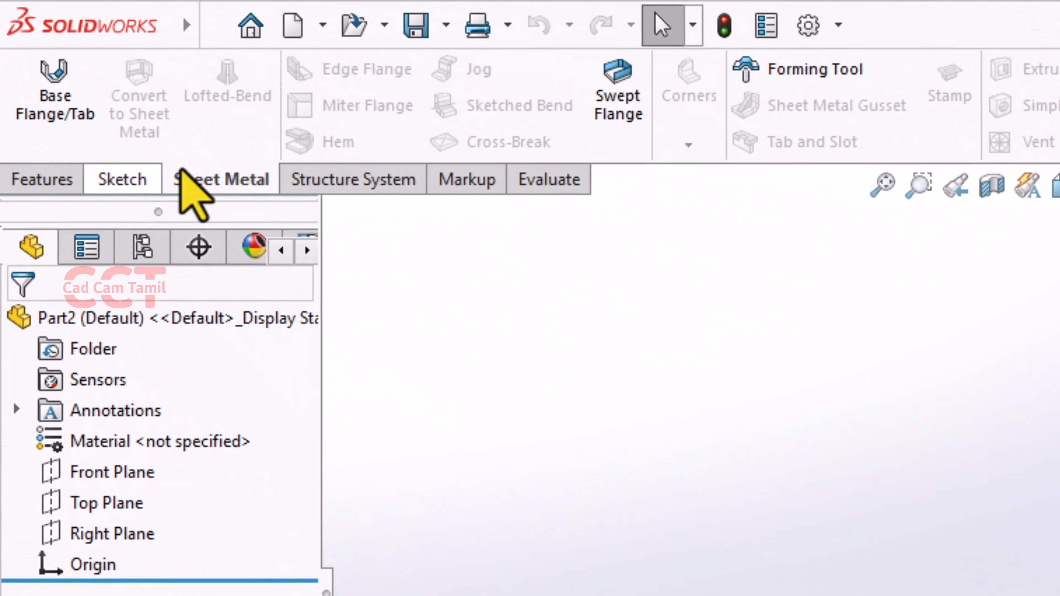
click(55, 177)
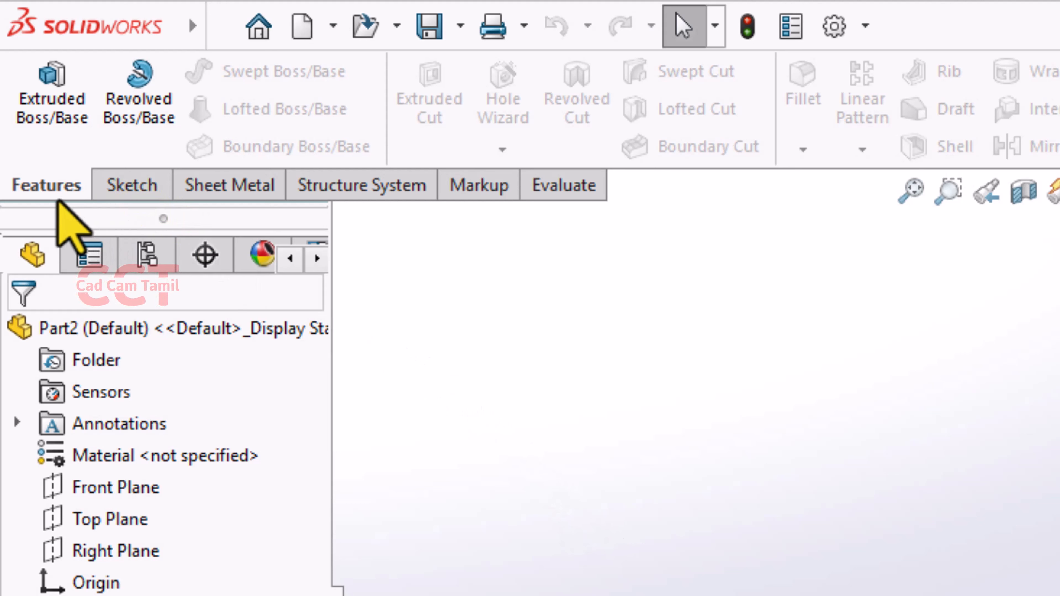
click(241, 190)
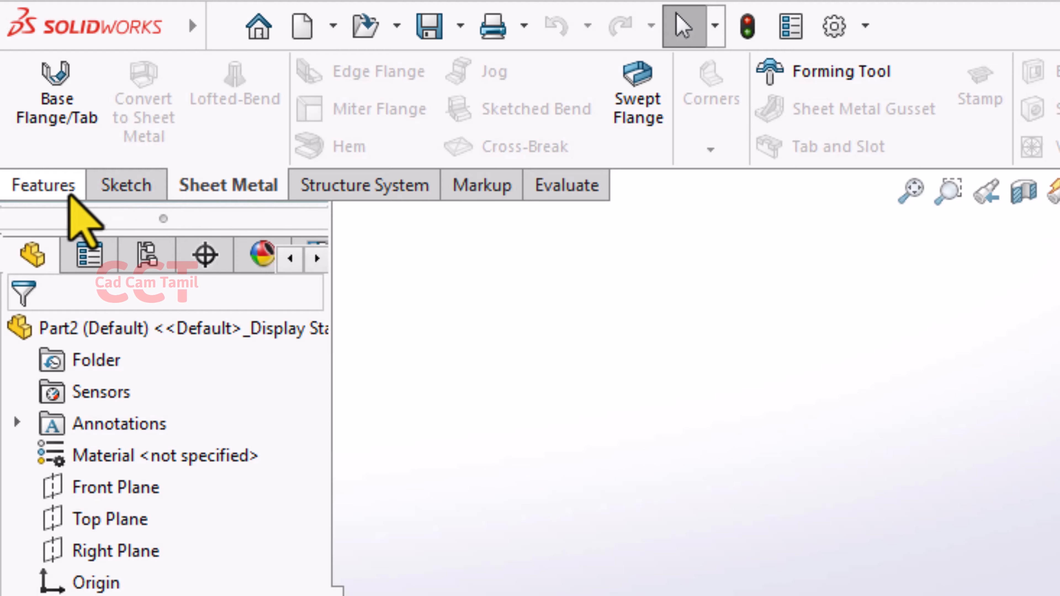
click(54, 190)
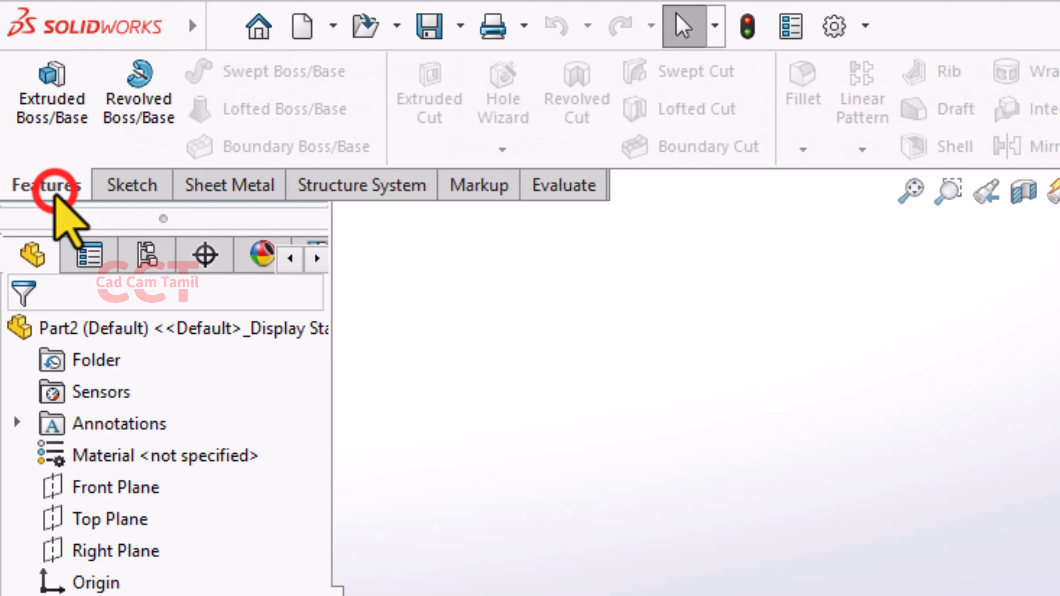
Step: Hide the Sheet Metal command set from the CommandManager and turn it back on
right_click(474, 183)
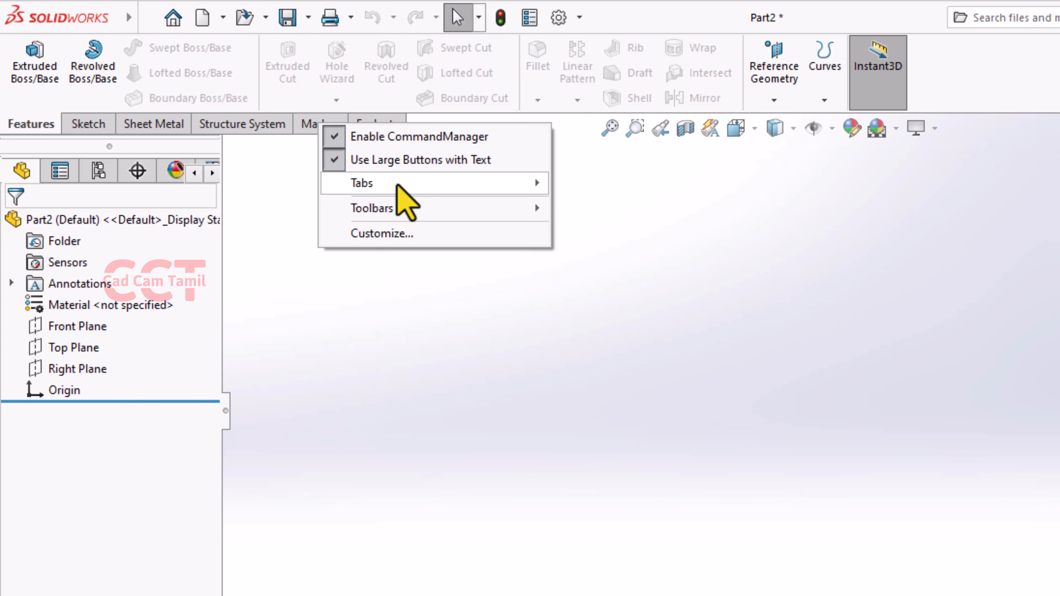
mouse_move(400, 188)
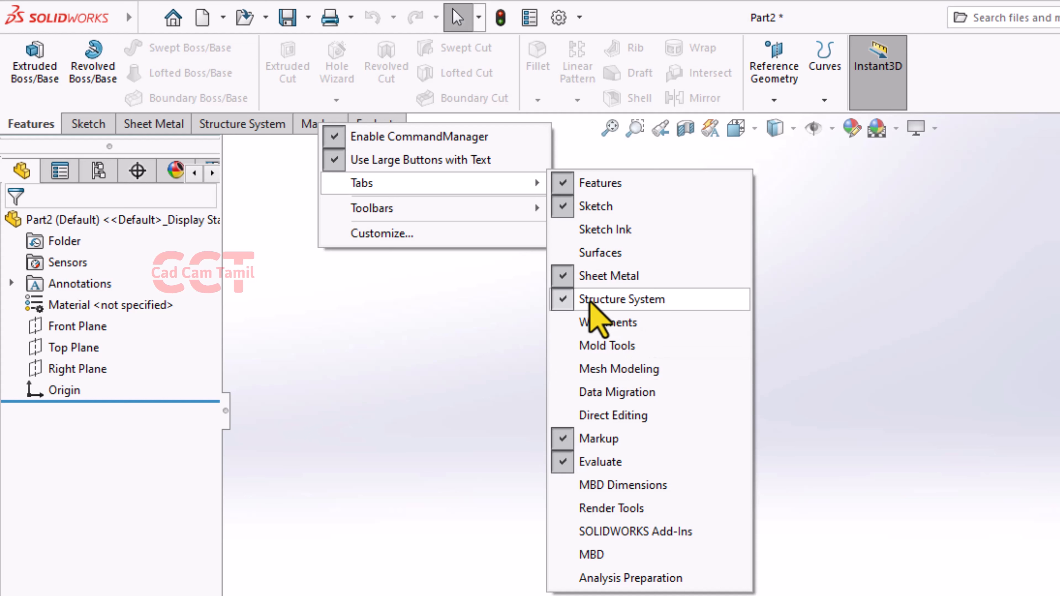
click(566, 279)
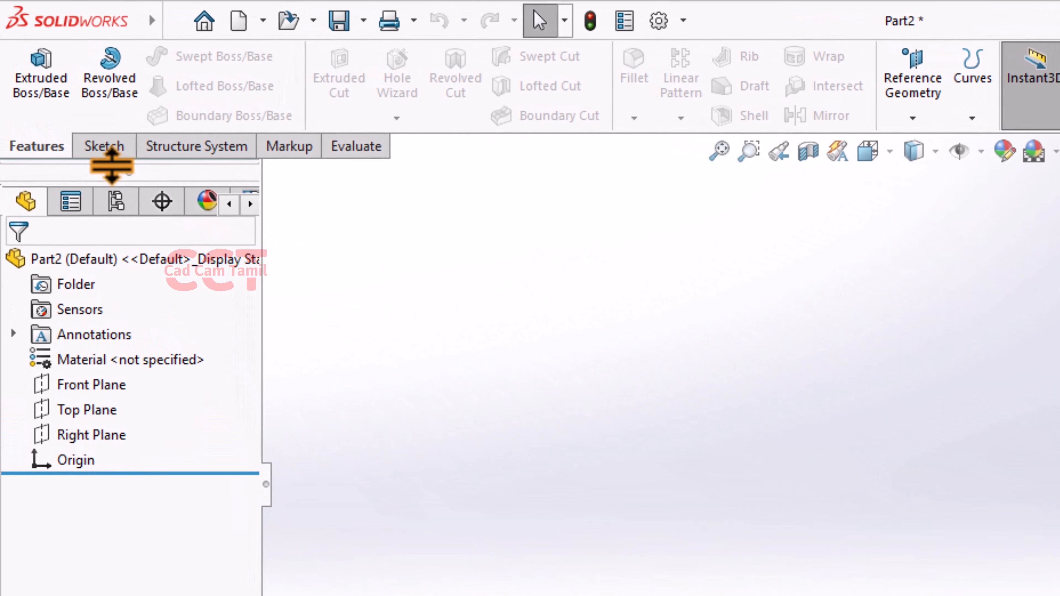
right_click(329, 150)
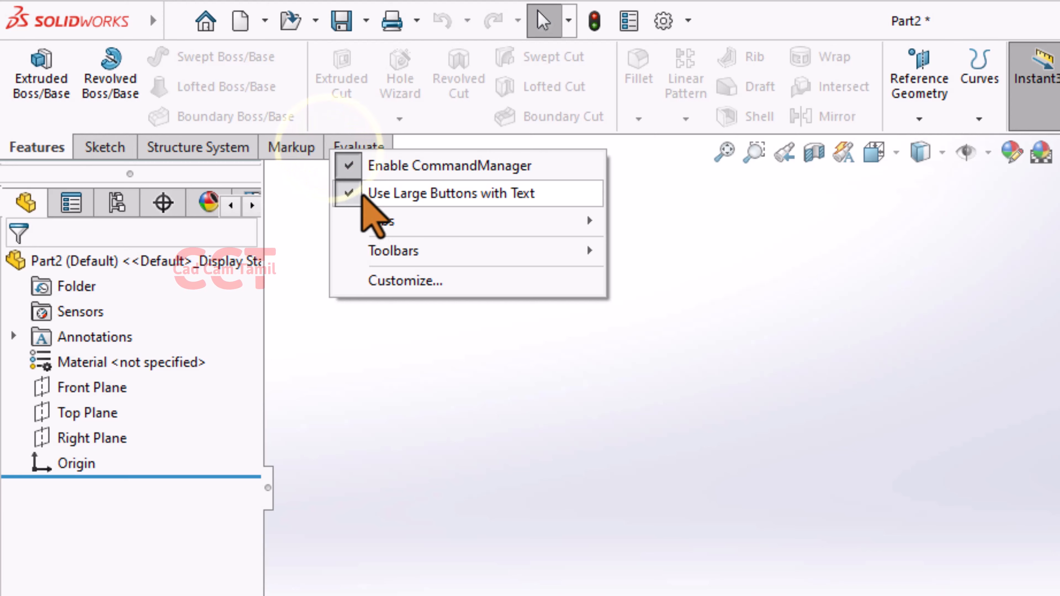
mouse_move(381, 223)
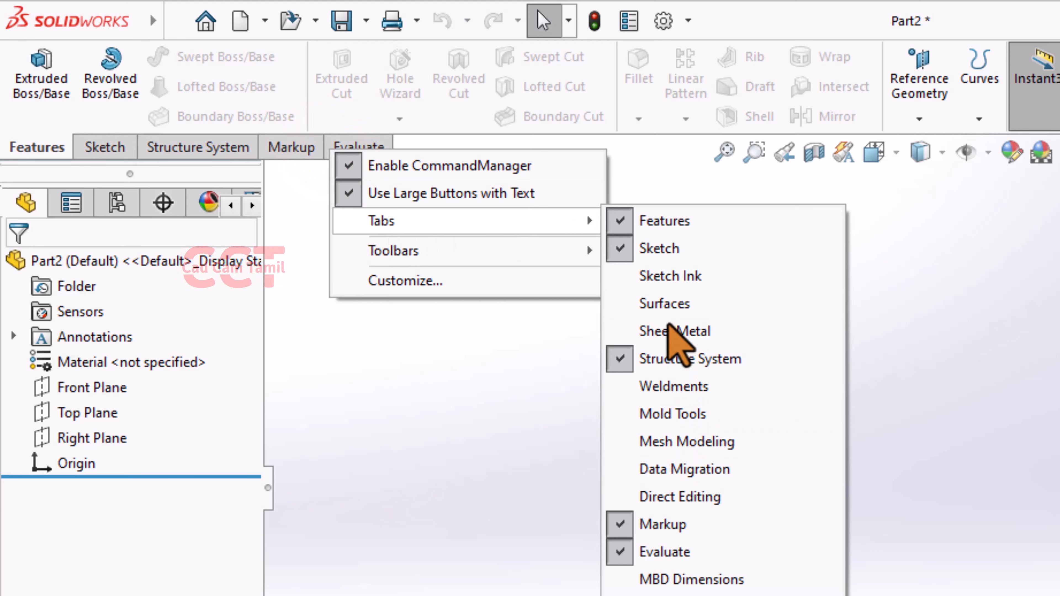
click(666, 324)
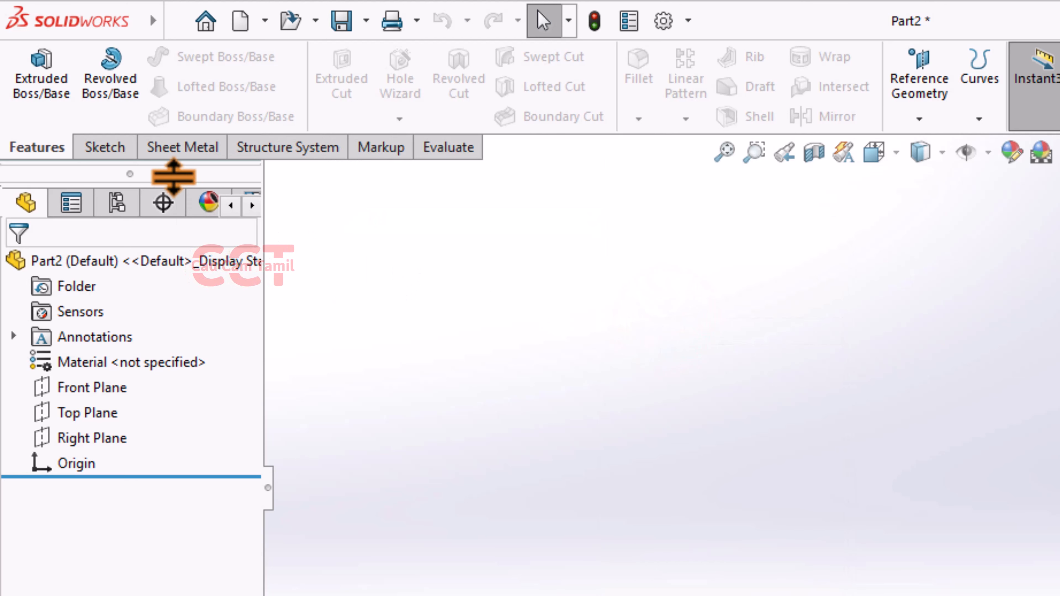
Step: Start a Base Flange on the Front Plane and sketch a closed four-sided line profile with a horizontal base from the origin
click(168, 147)
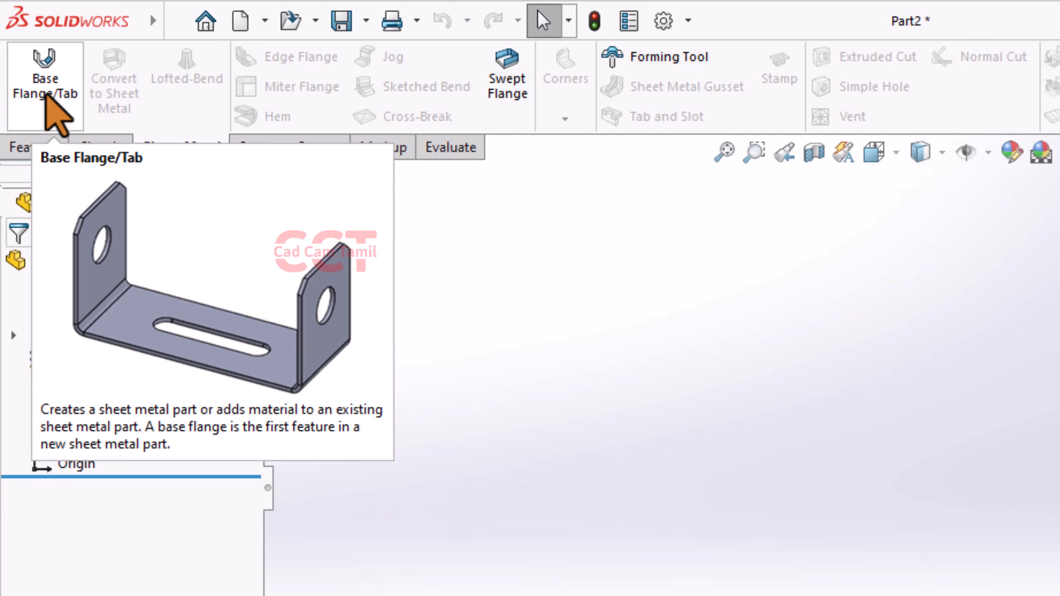
click(46, 95)
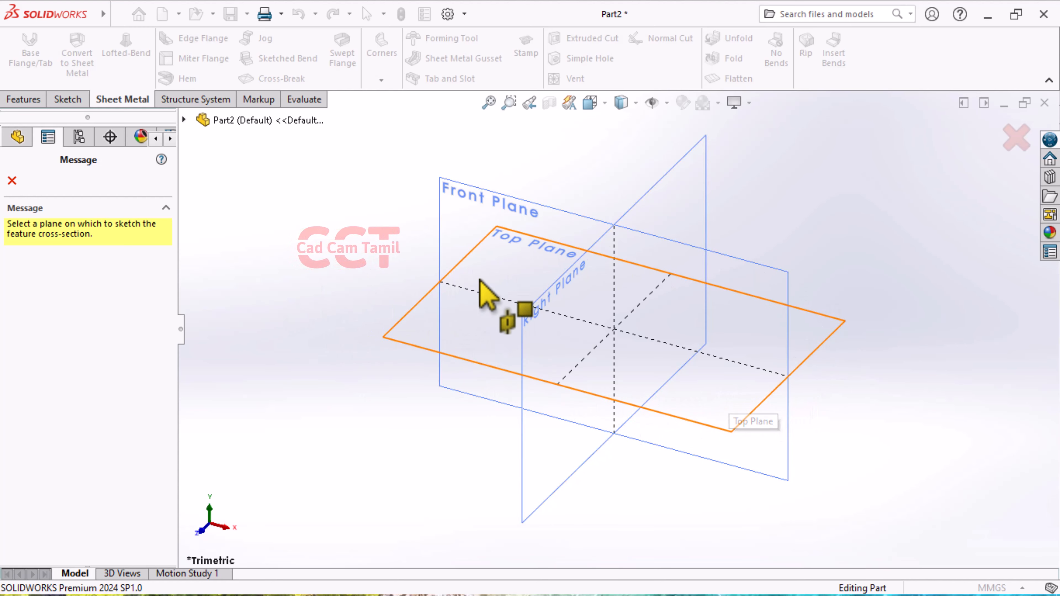
click(467, 191)
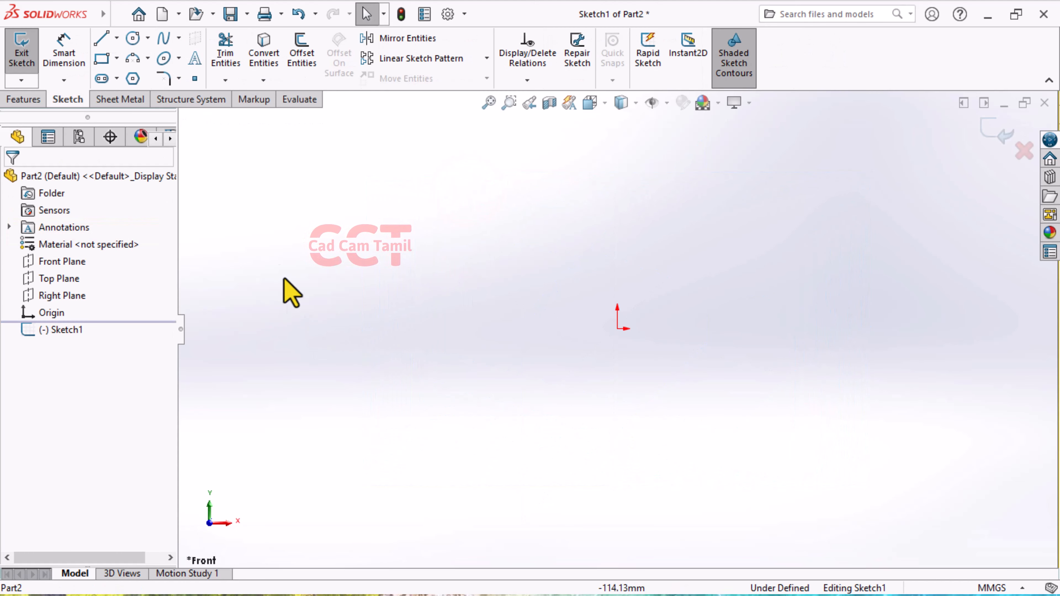
click(101, 40)
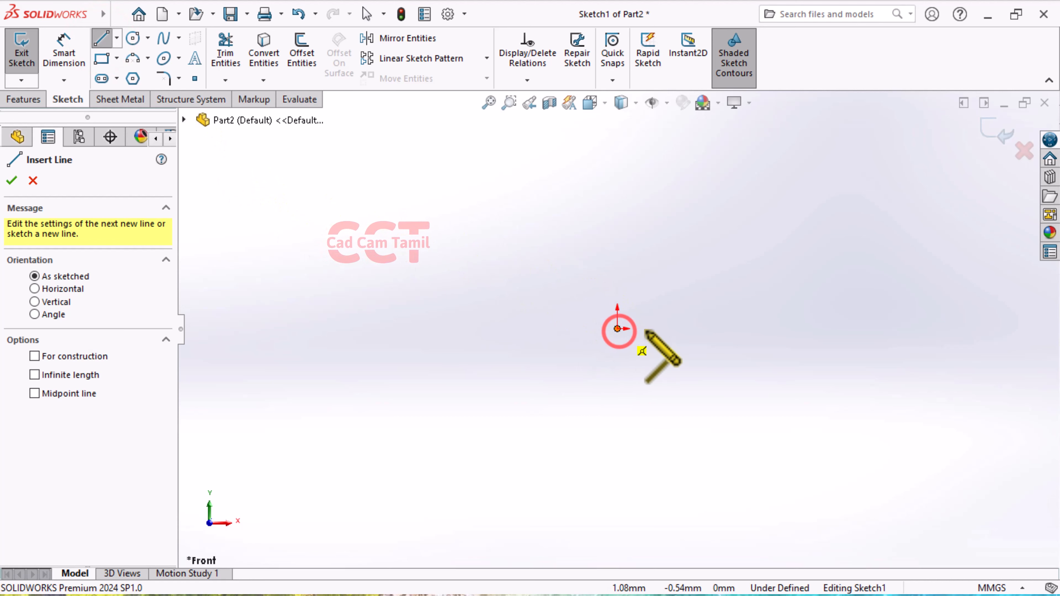
click(617, 328)
click(824, 329)
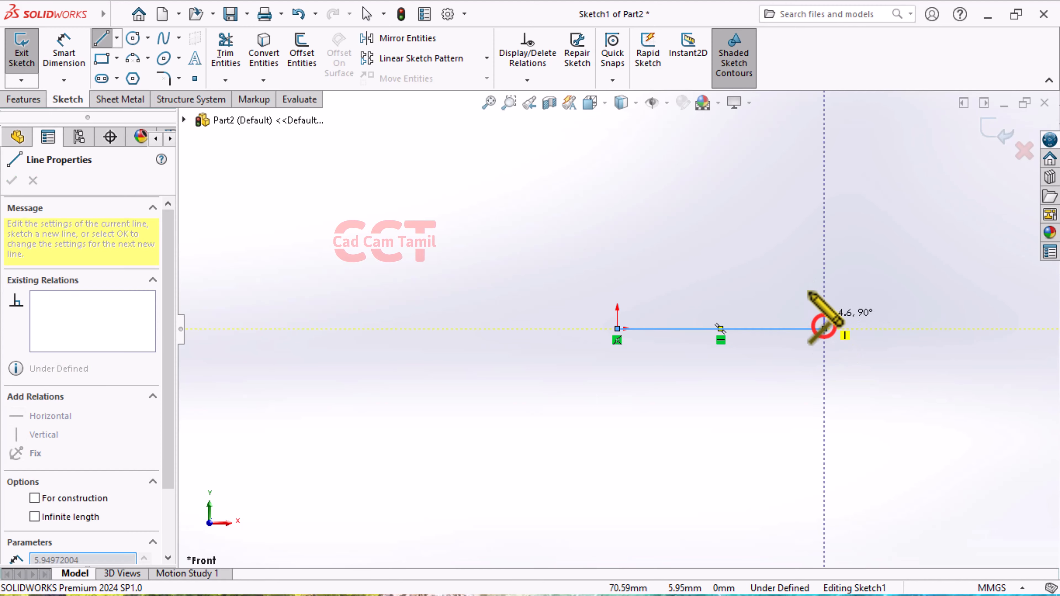
click(763, 205)
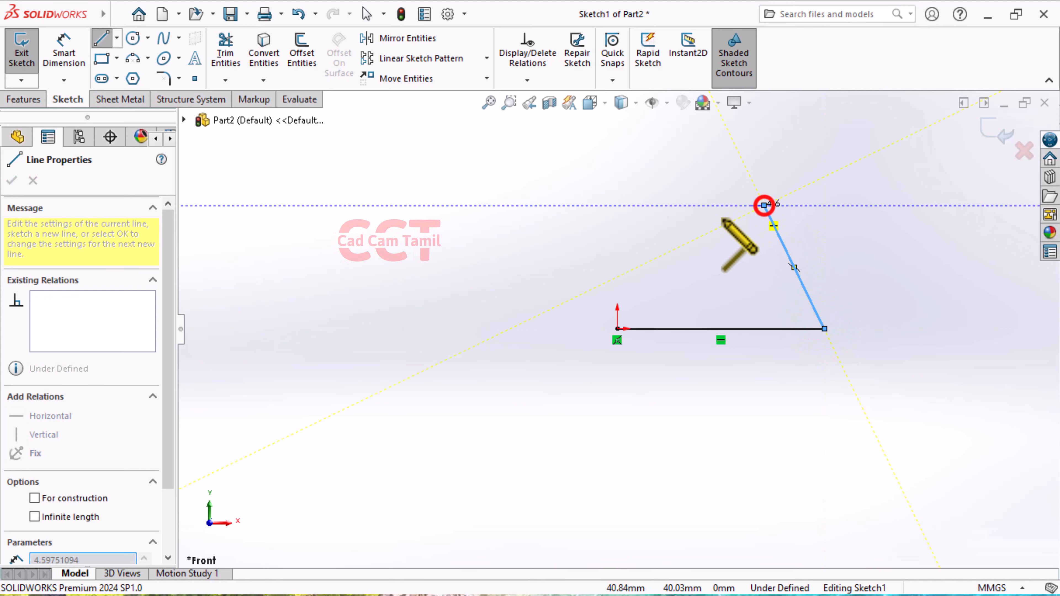
click(656, 232)
click(617, 329)
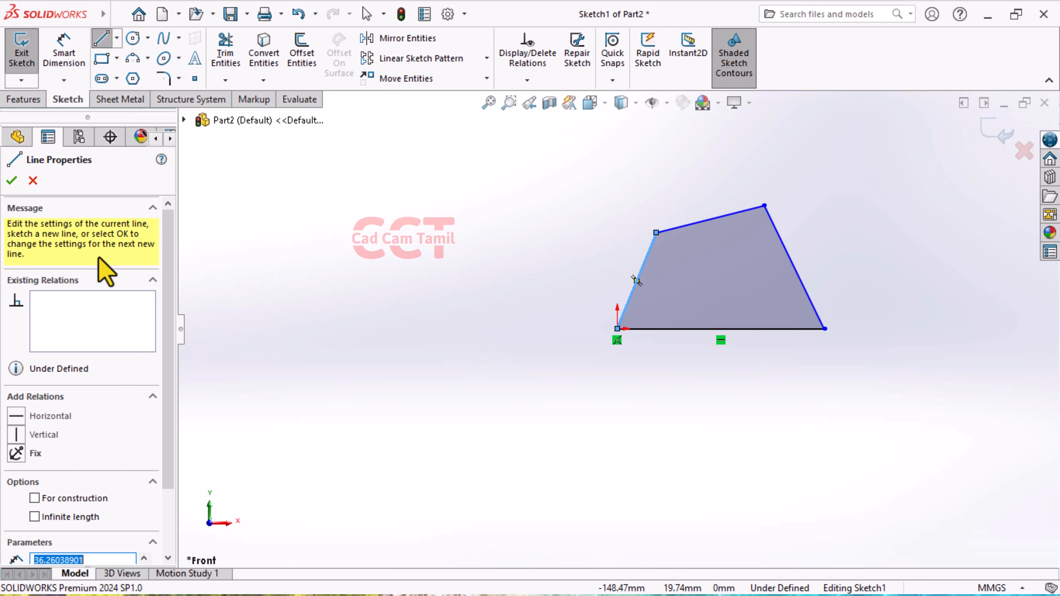
click(11, 180)
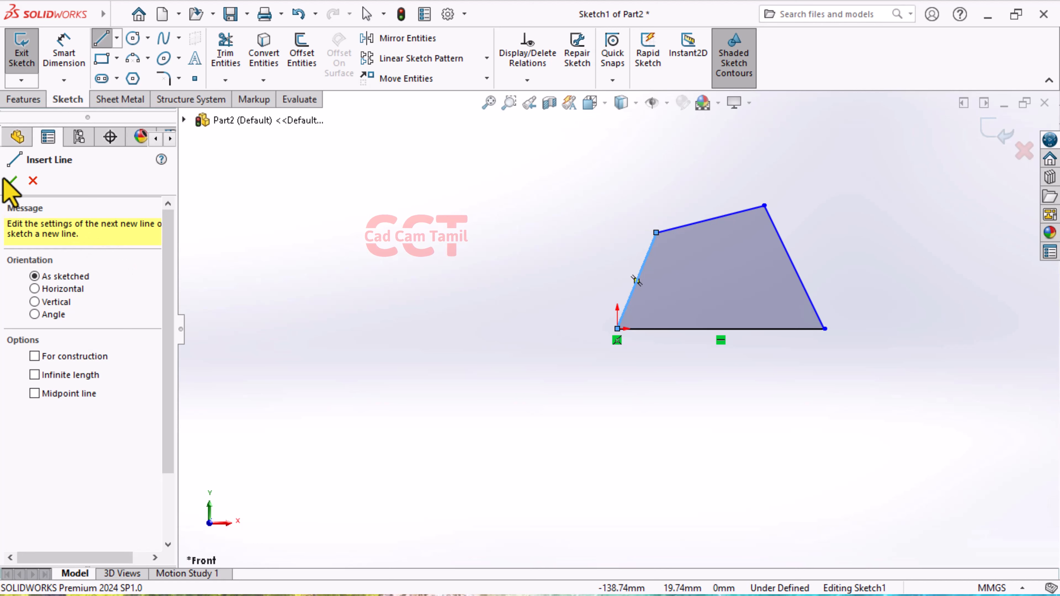
click(11, 180)
Step: Exit the four-sided profile sketch to bring up the Base Flange settings
scroll(469, 328, up, 2)
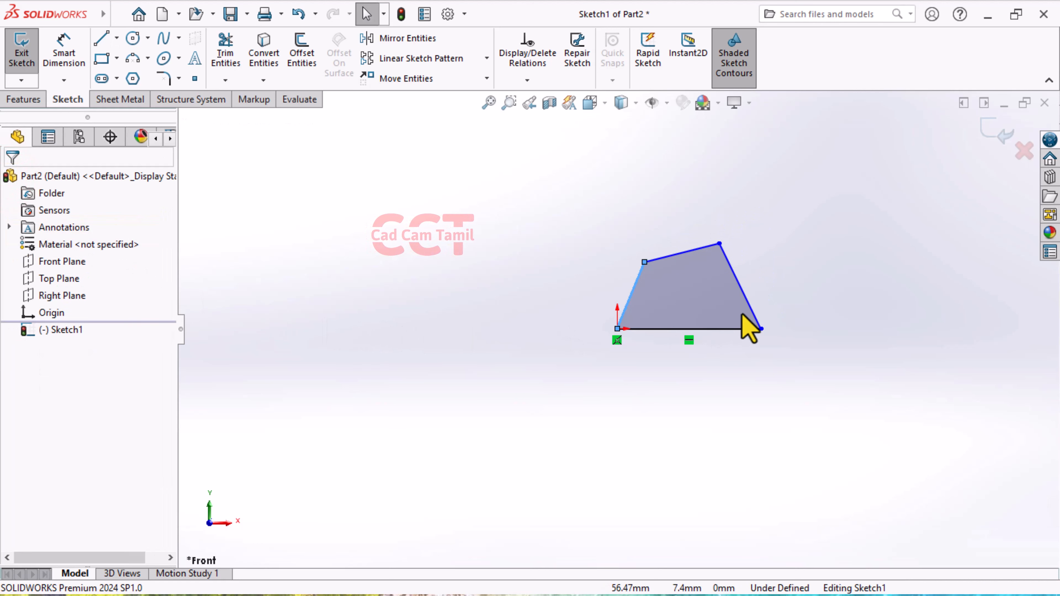
scroll(802, 315, down, 2)
click(816, 297)
middle_drag(769, 300, 729, 331)
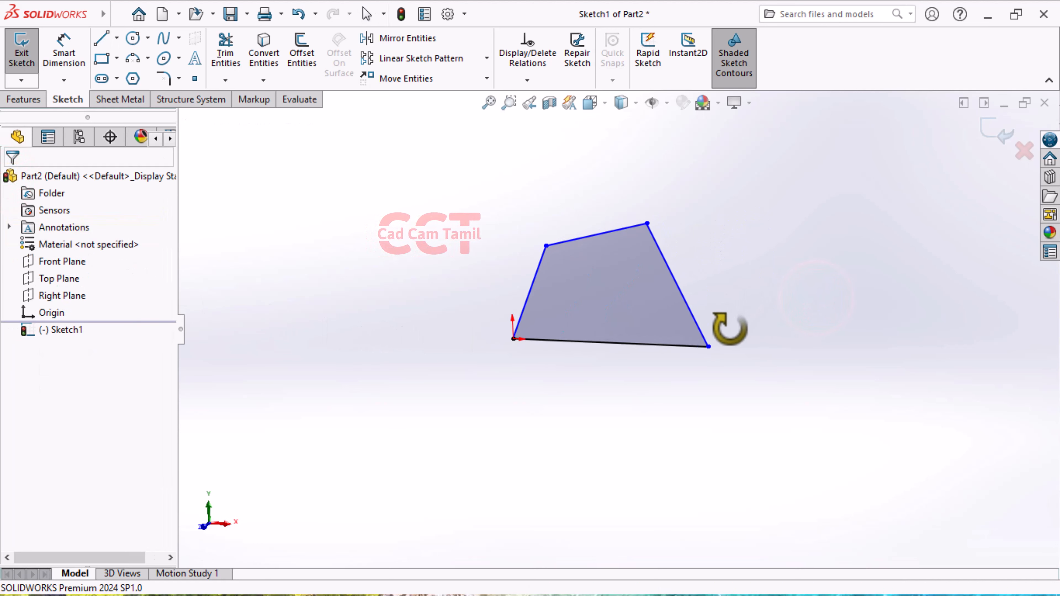
scroll(638, 332, down, 2)
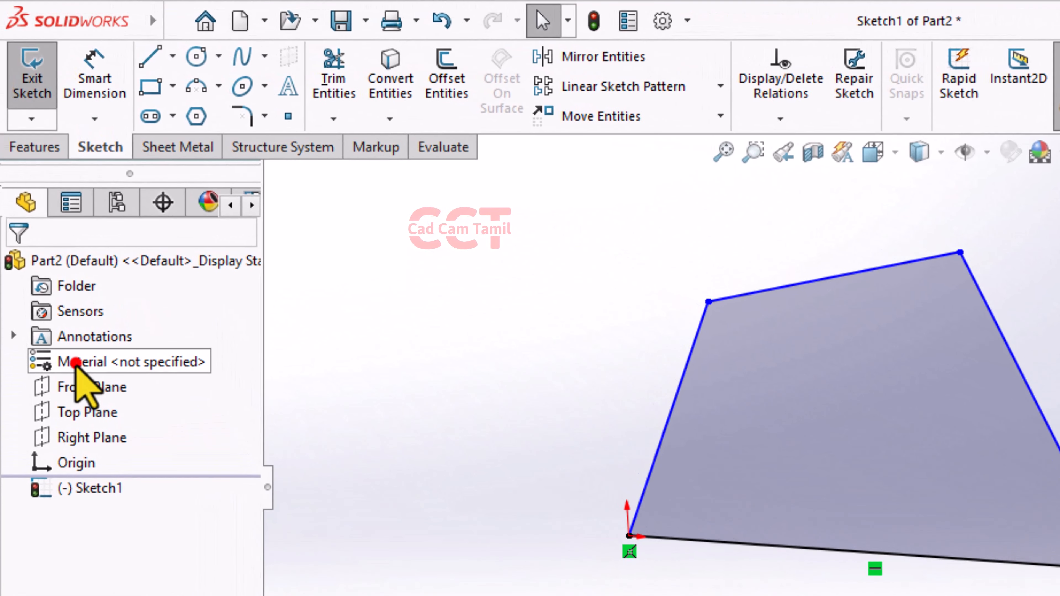
click(52, 245)
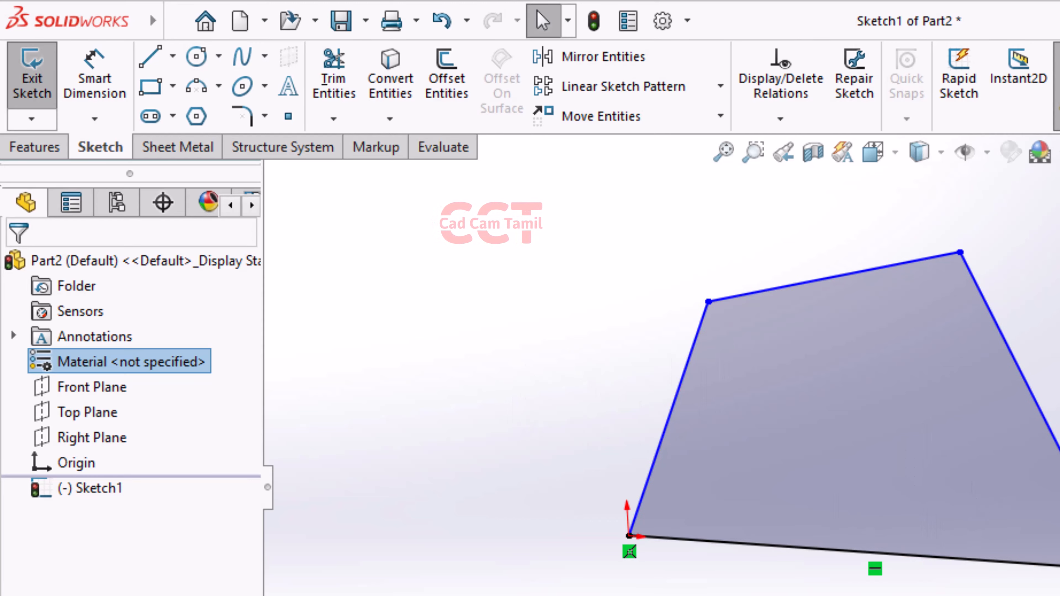
double_click(970, 296)
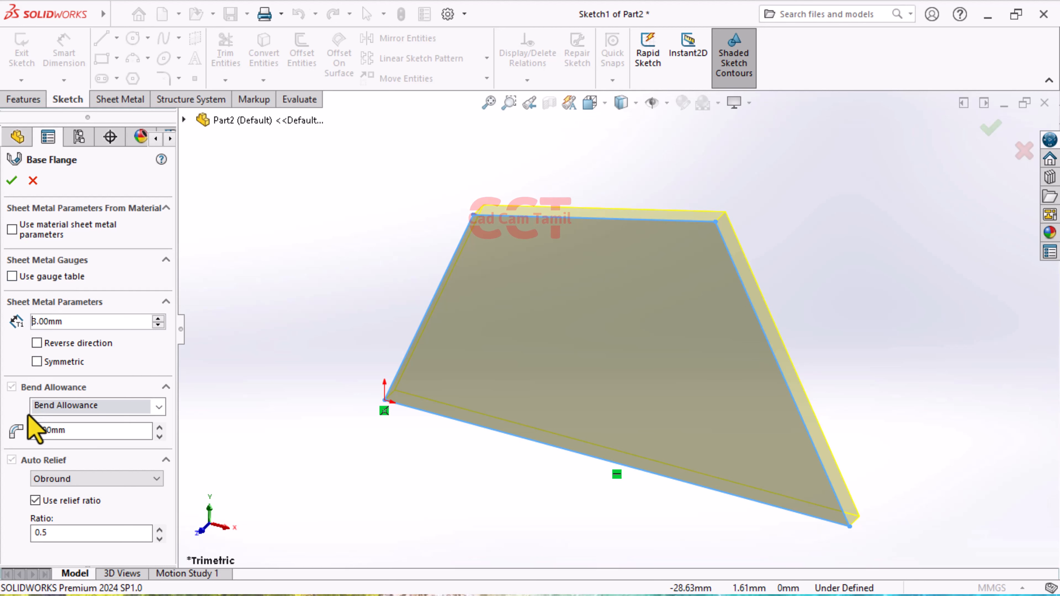
Step: Set the bend allowance type to Bend Deduction and try to use the material's sheet metal parameters
scroll(39, 412, down, 1)
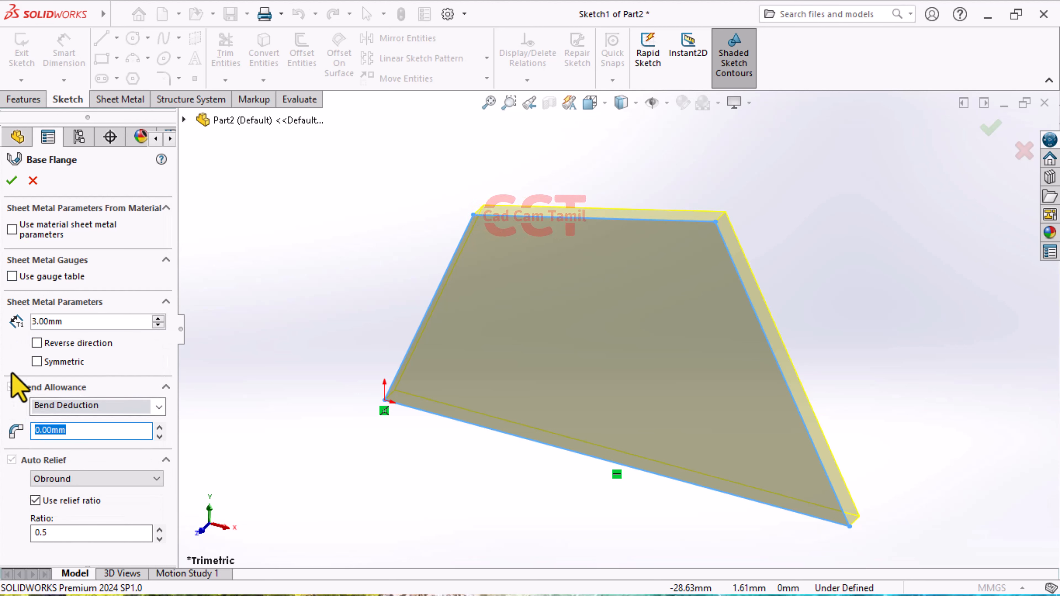
click(13, 229)
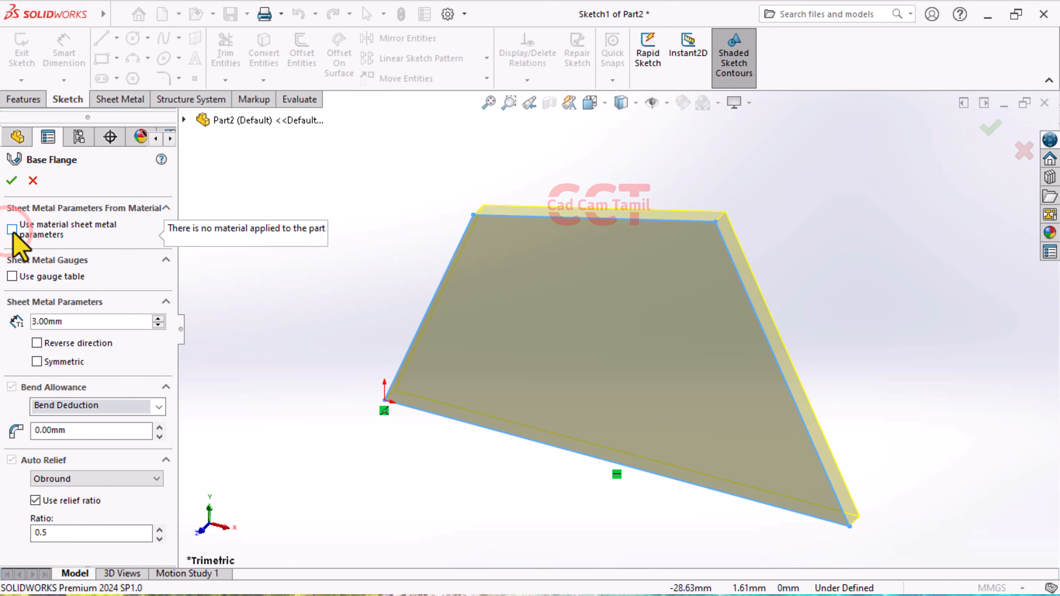
click(13, 230)
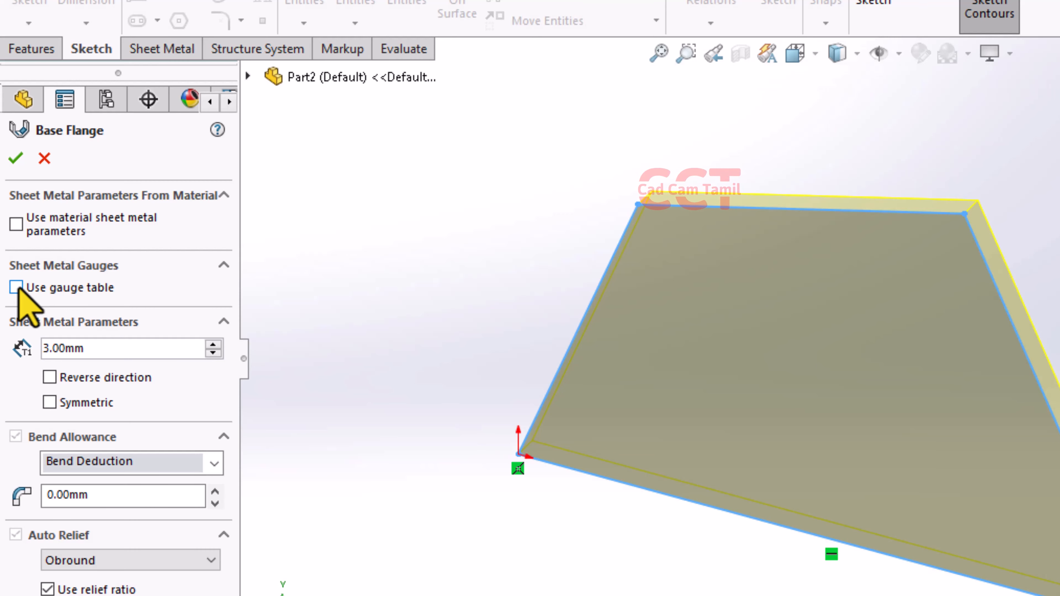
Step: Enable the gauge table for the base flange and choose K-FACTOR MM SAMPLE.XLSX
click(16, 288)
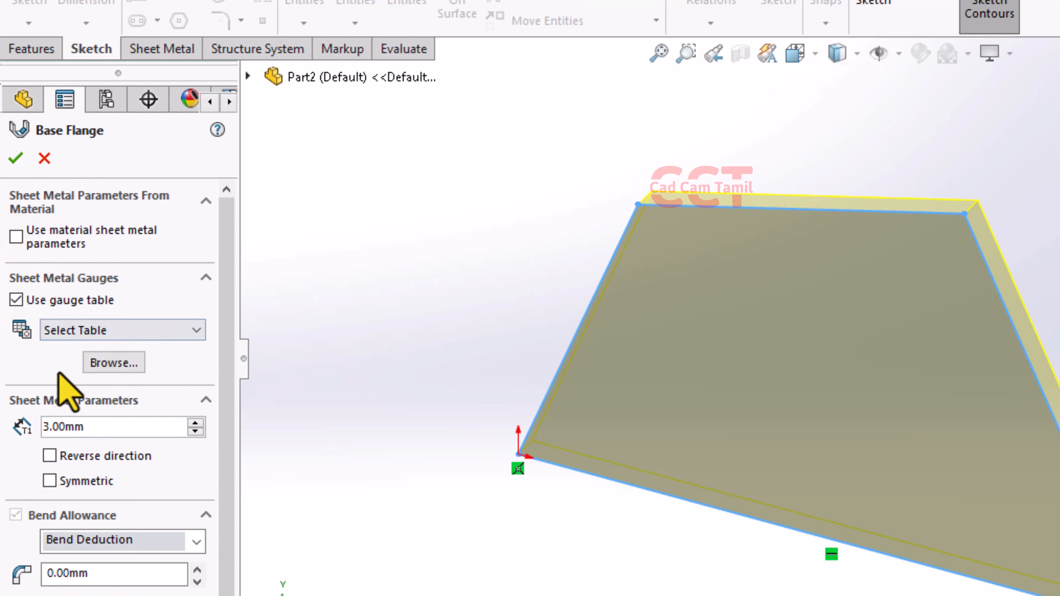
click(196, 330)
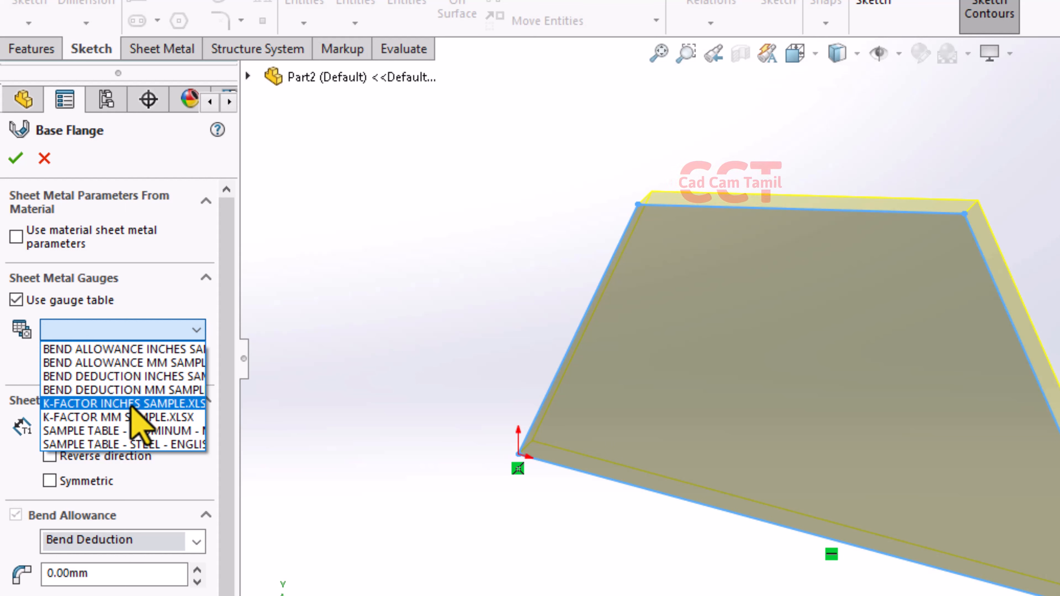
click(144, 419)
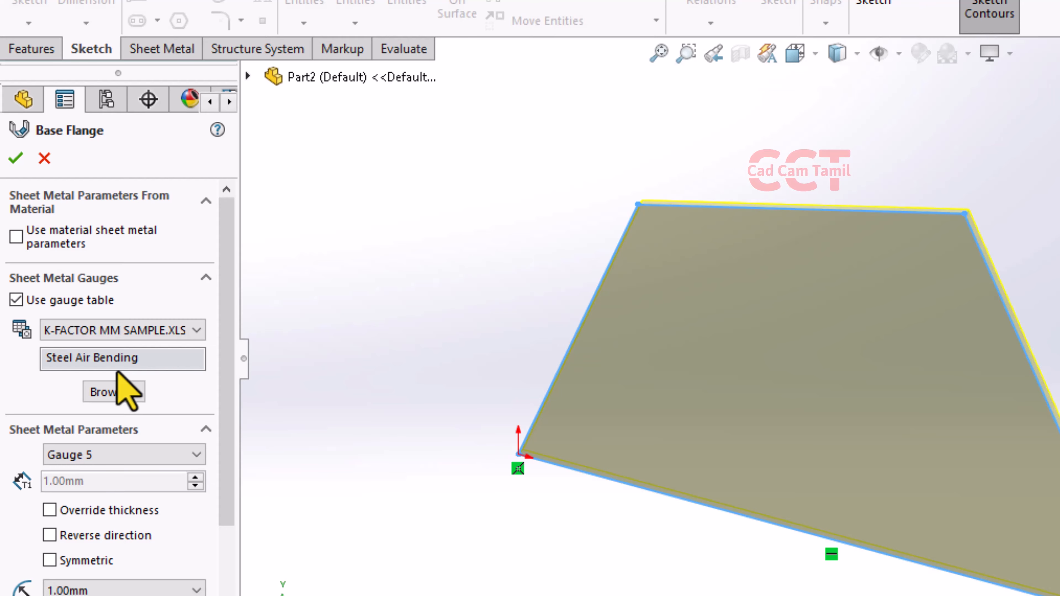
click(108, 395)
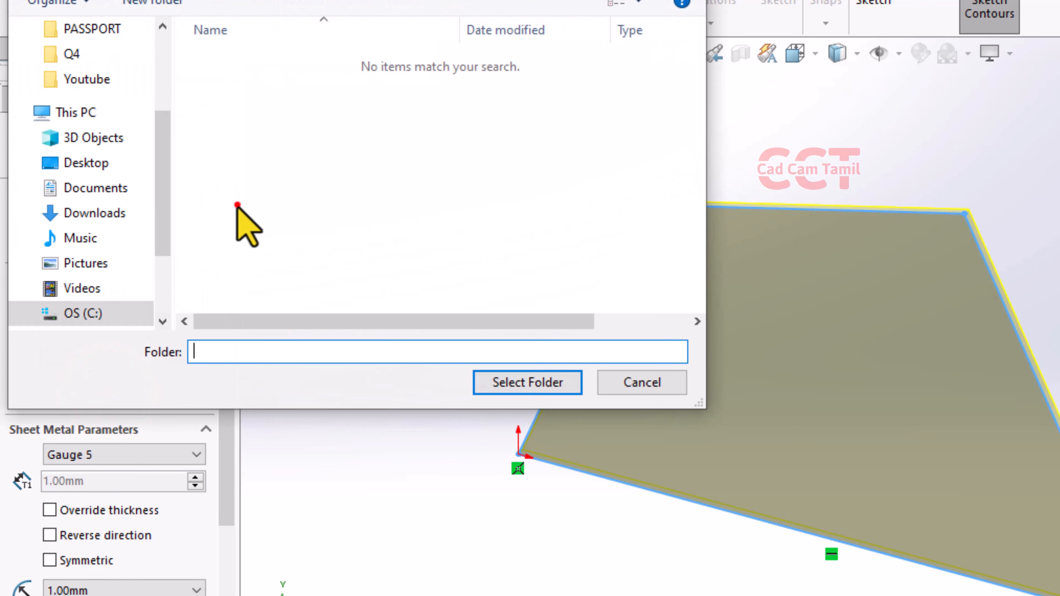
click(237, 205)
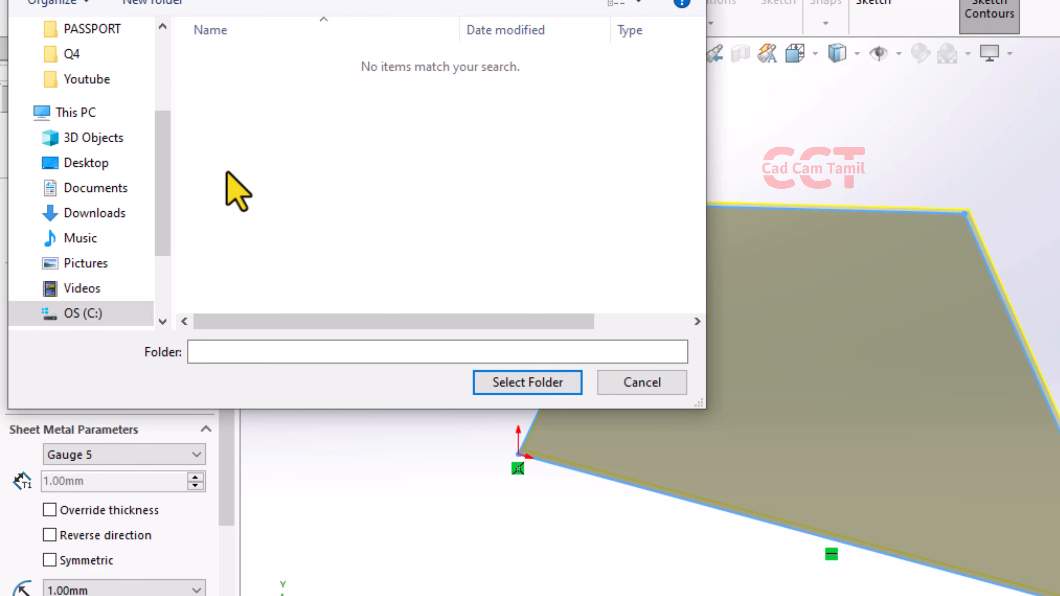
click(641, 389)
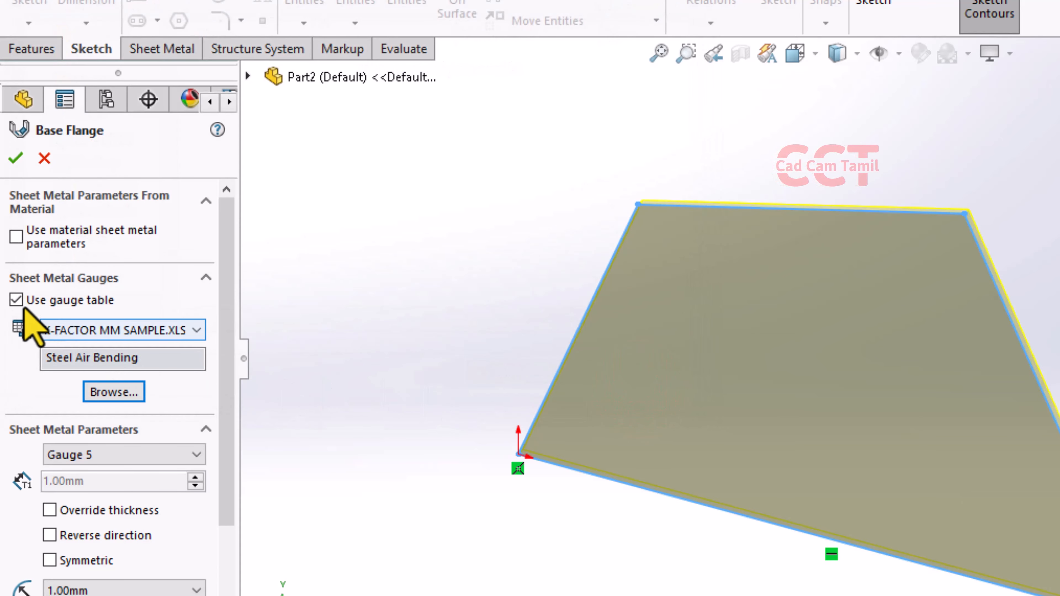
Step: Turn off the gauge table for the base flange and set its thickness to 4 mm
click(15, 300)
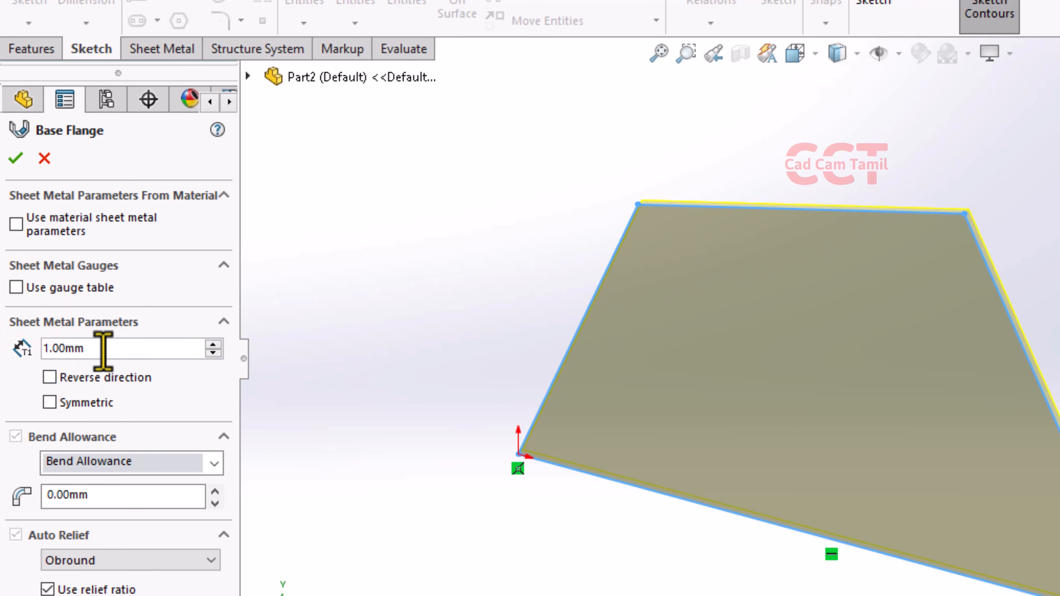
click(105, 346)
middle_drag(947, 378, 771, 308)
scroll(771, 308, down, 3)
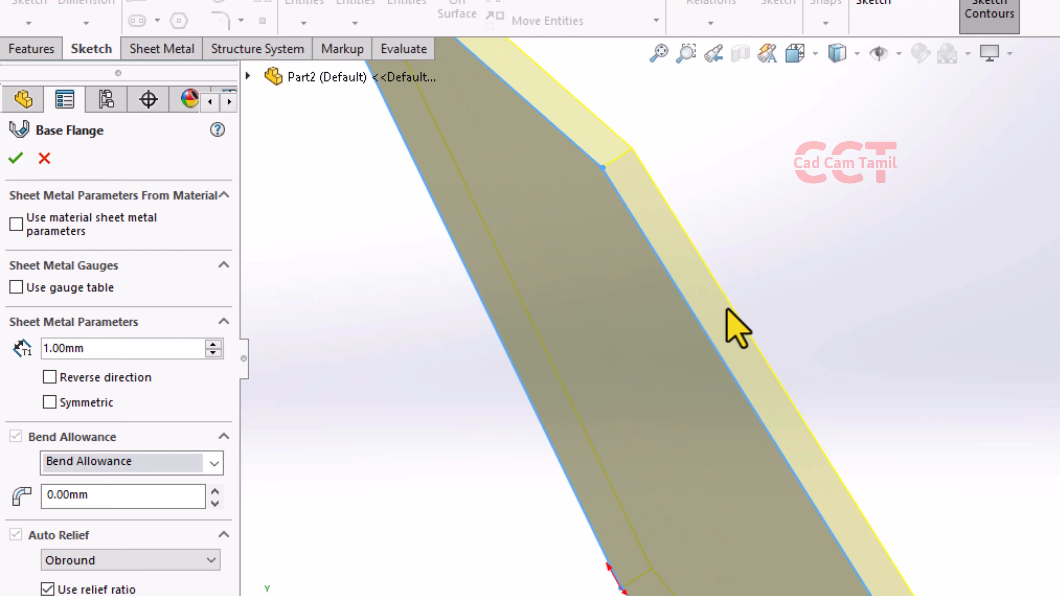
click(130, 348)
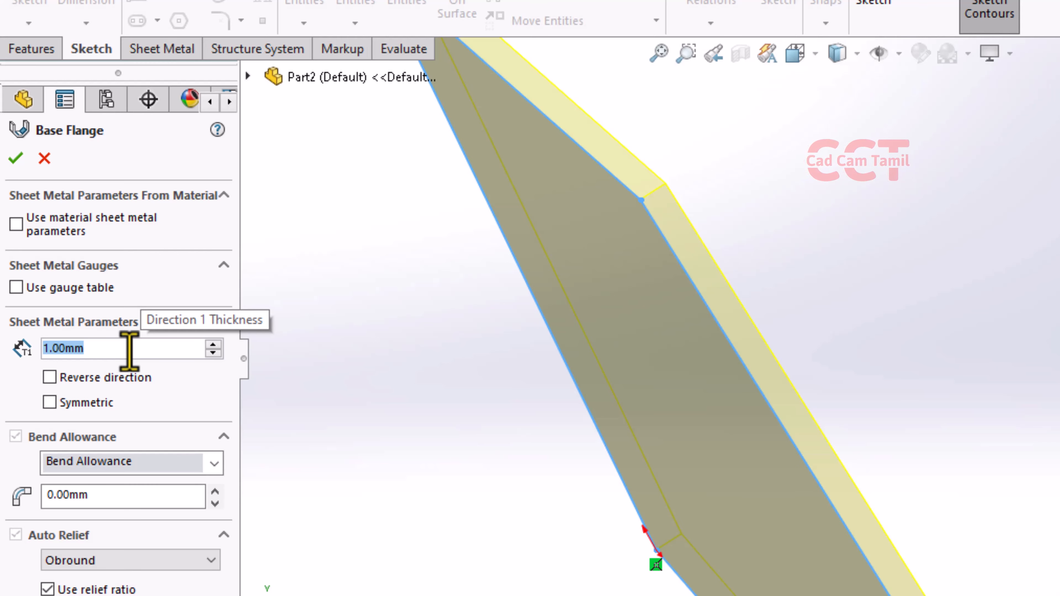
text(4)
Step: Try the symmetric and the reversed thickness direction on the base flange preview, turning each option off again
click(175, 401)
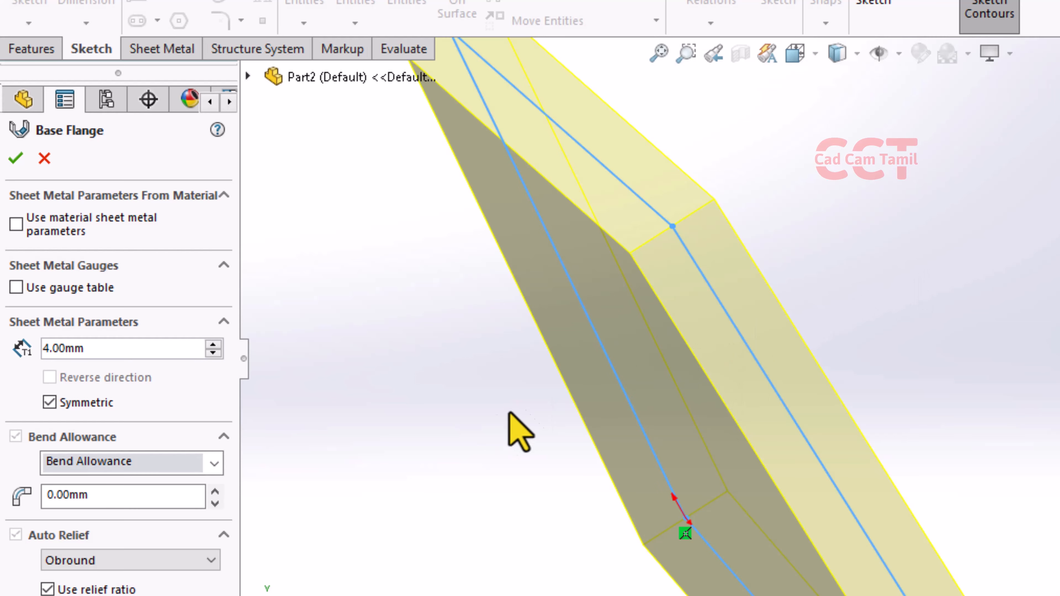
click(49, 402)
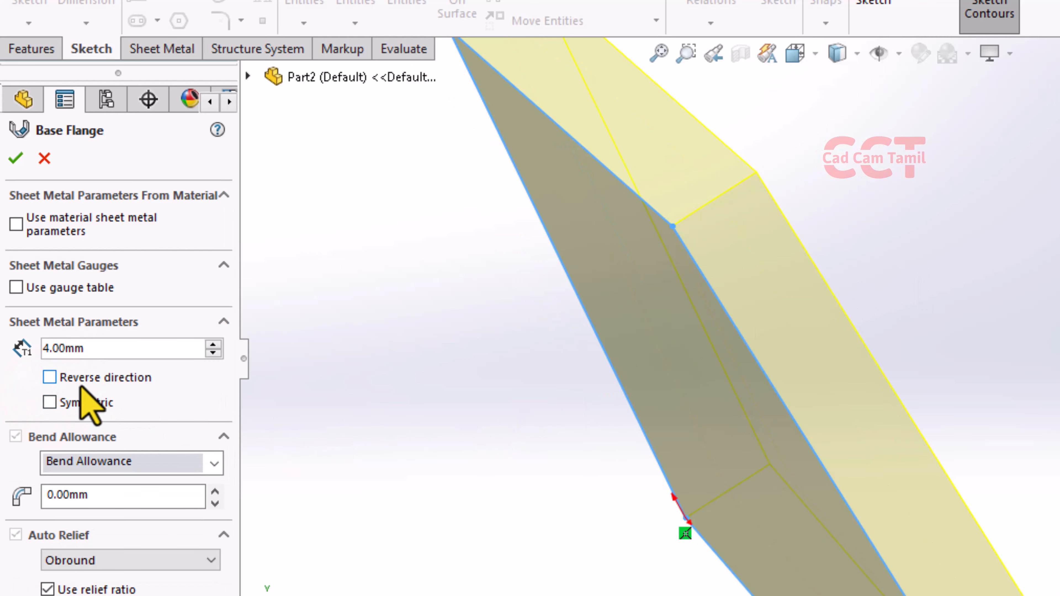
scroll(456, 355, up, 2)
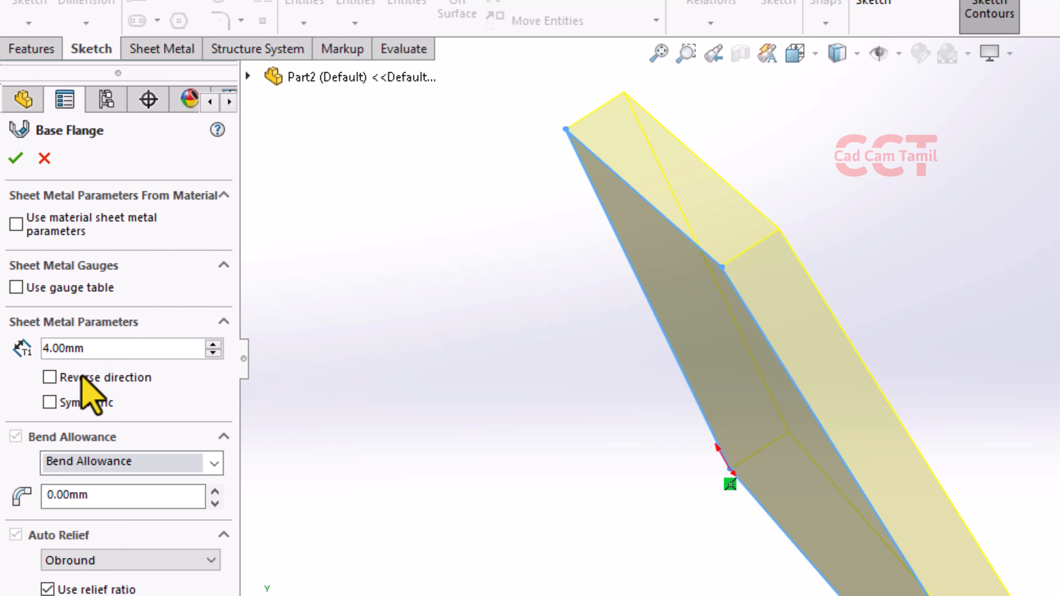
click(49, 377)
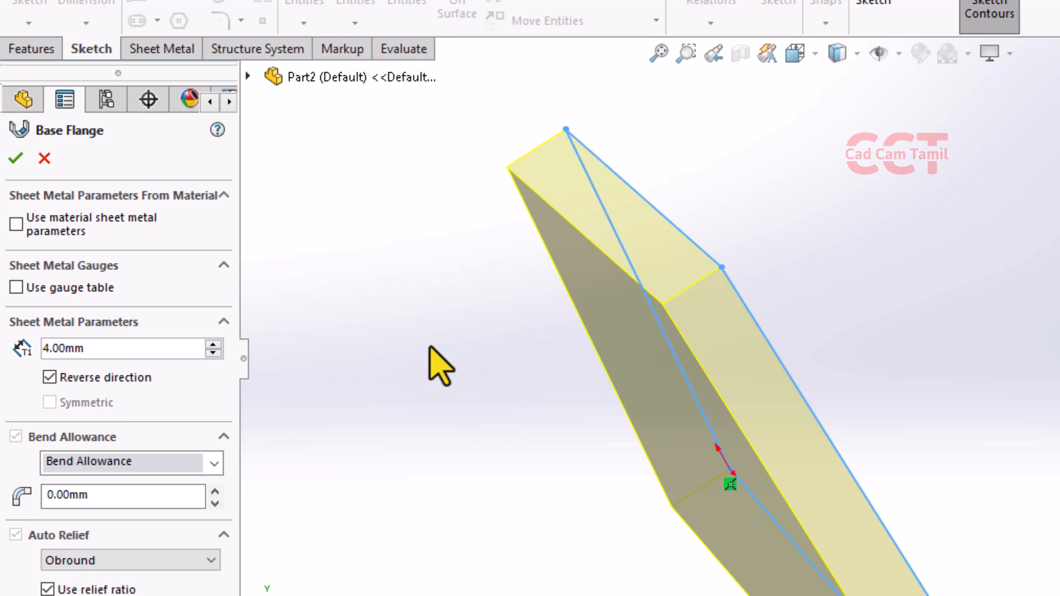
click(50, 377)
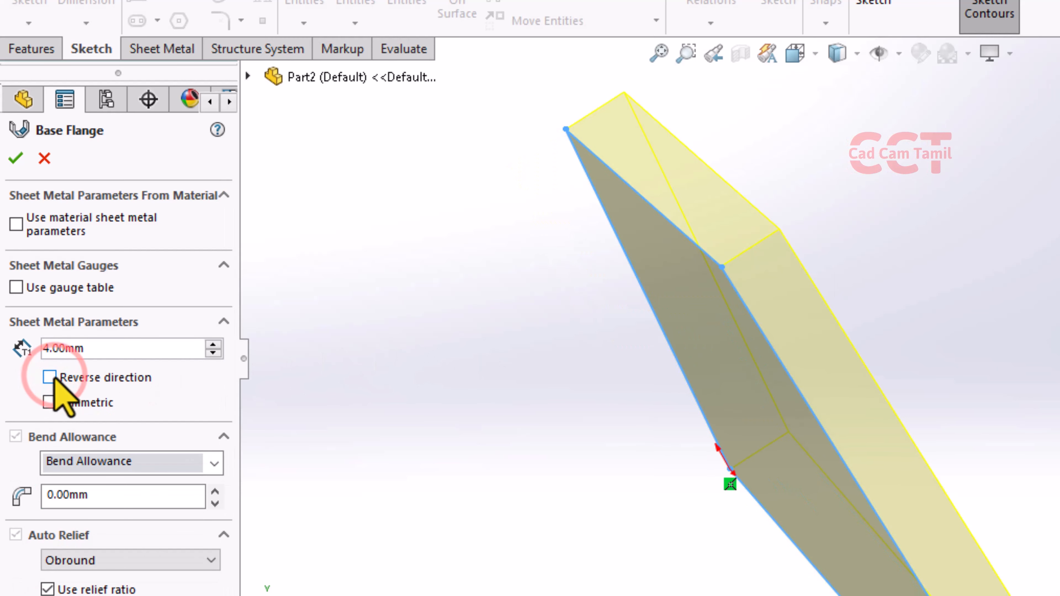
Step: Make the flange thickness symmetric about the sketch and set the bend allowance type to K-Factor with a value of 0.5
click(48, 403)
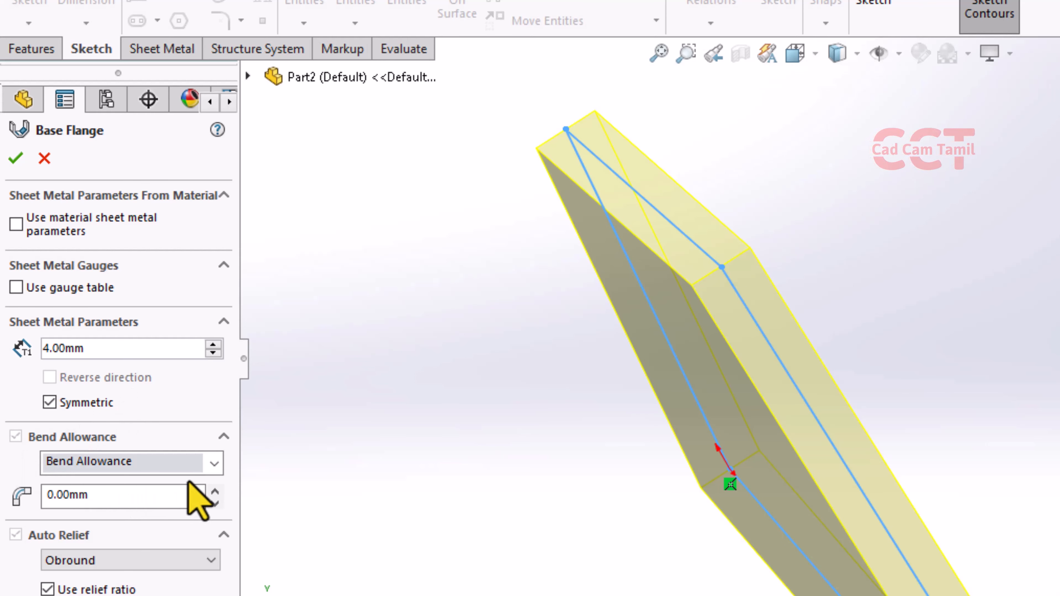
click(214, 463)
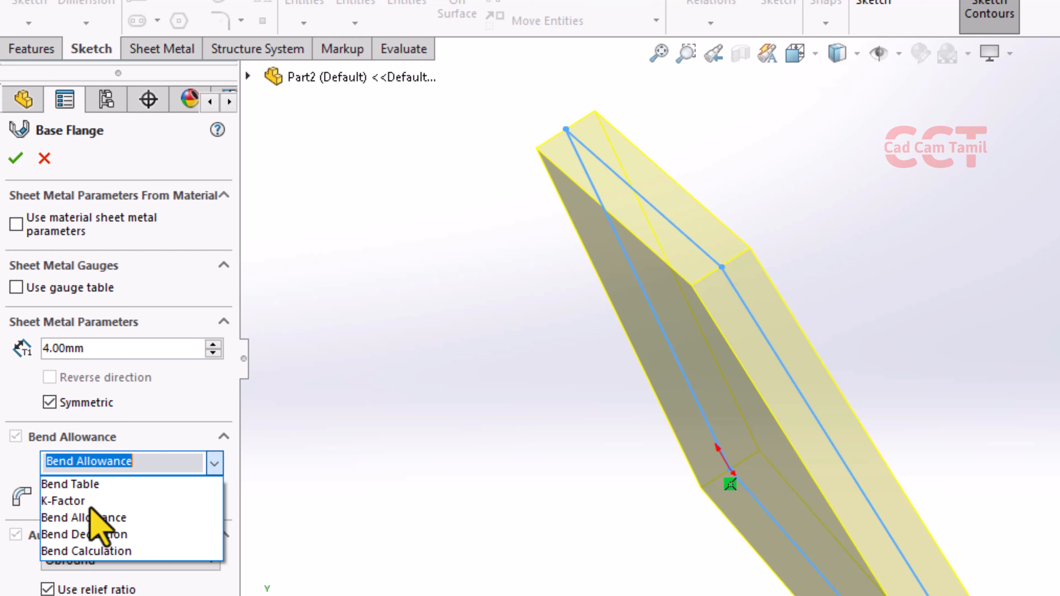
click(57, 499)
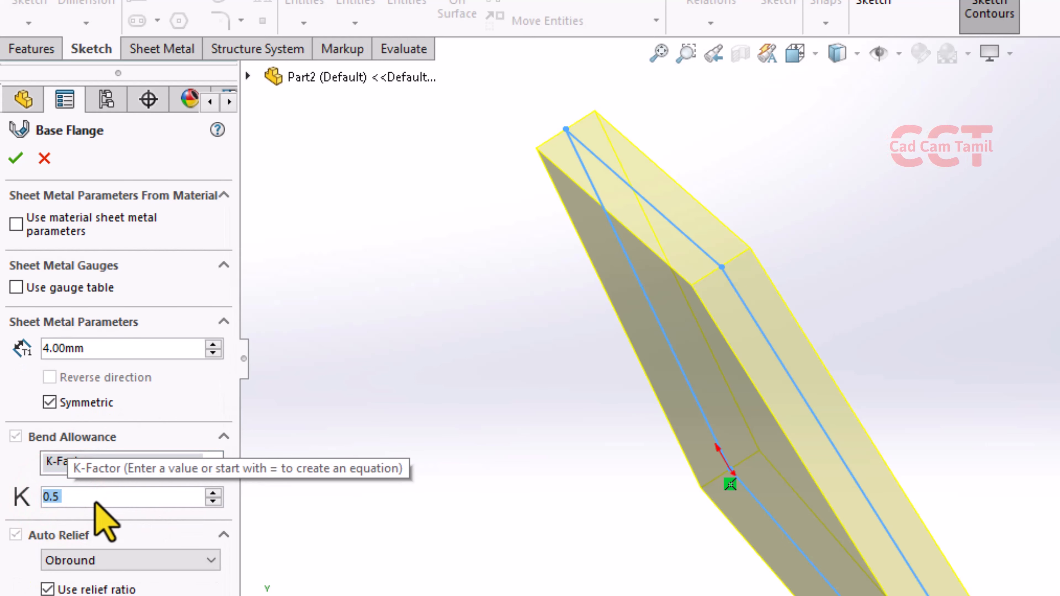
click(82, 498)
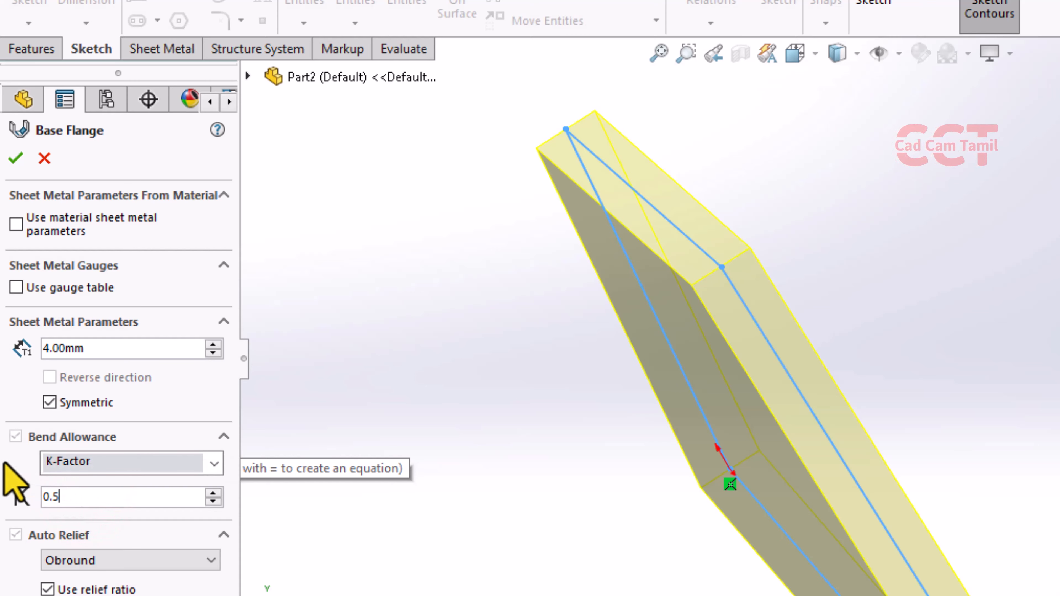
click(3, 496)
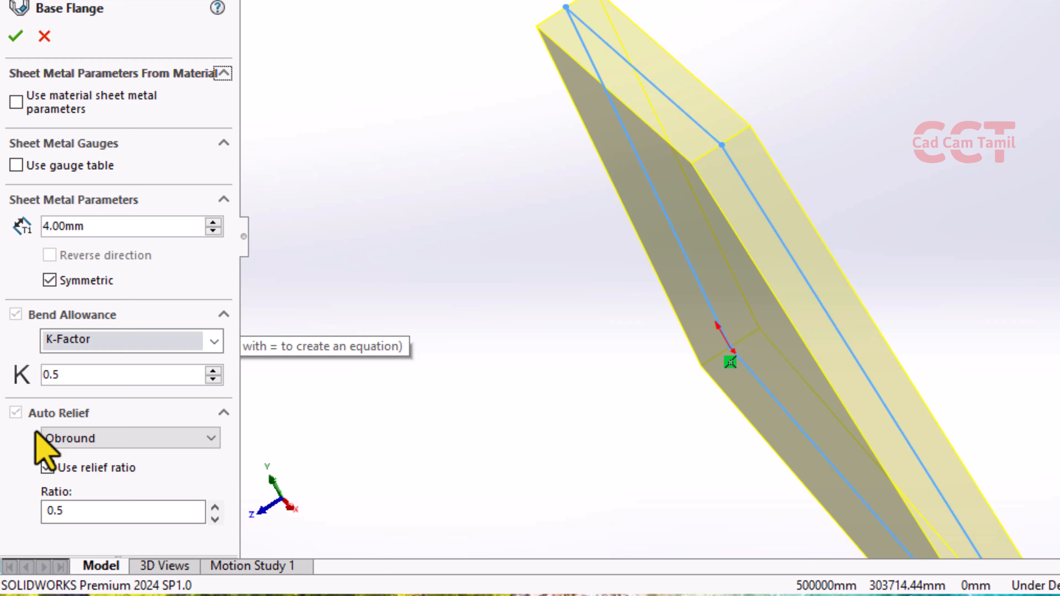
Step: Keep the auto relief type as Obround with a relief ratio of 0.5 and complete the base flange
click(138, 438)
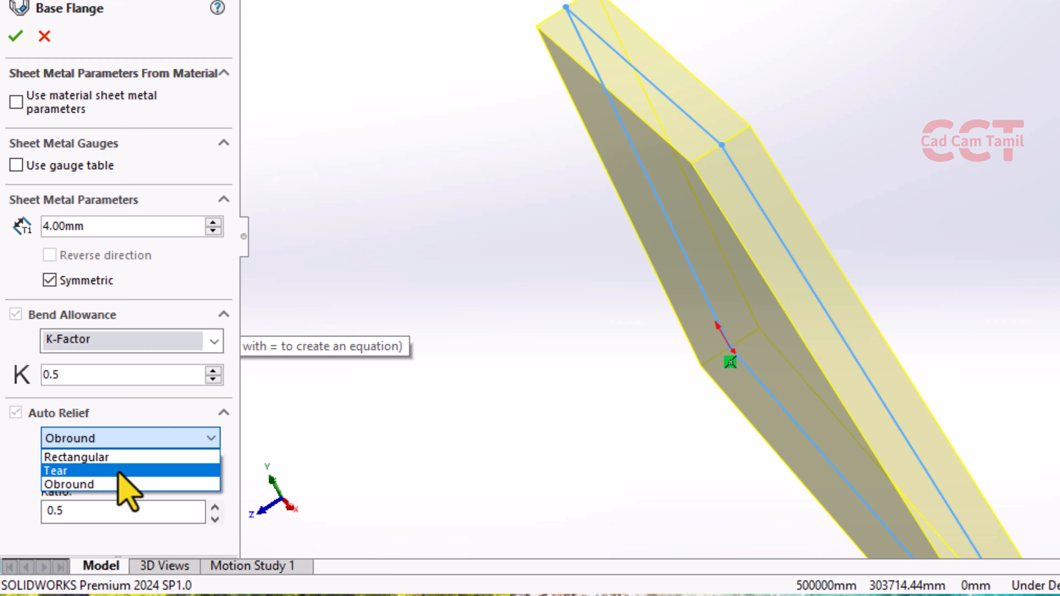
click(193, 483)
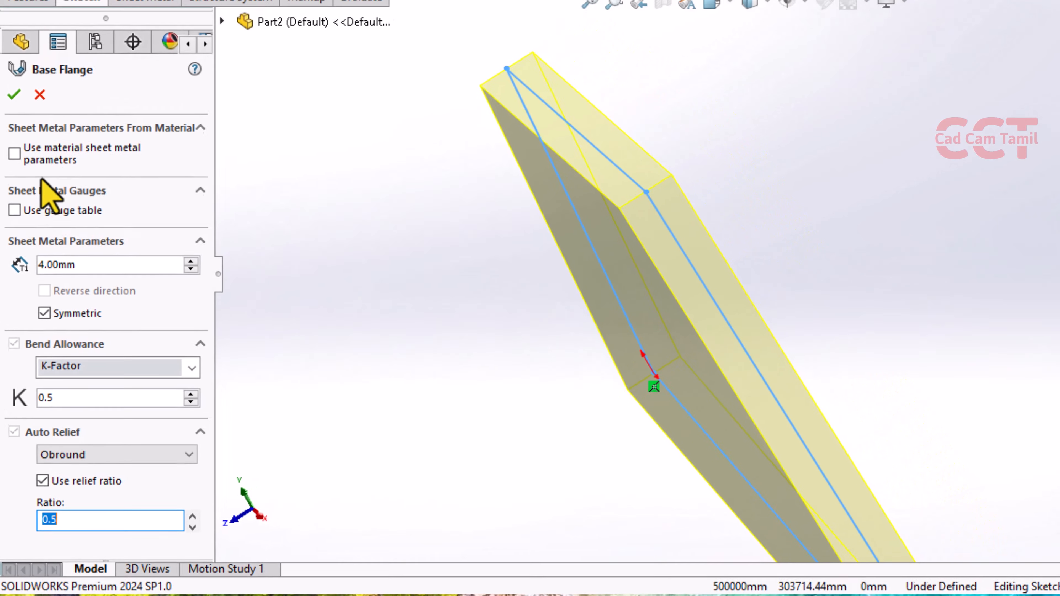
click(15, 36)
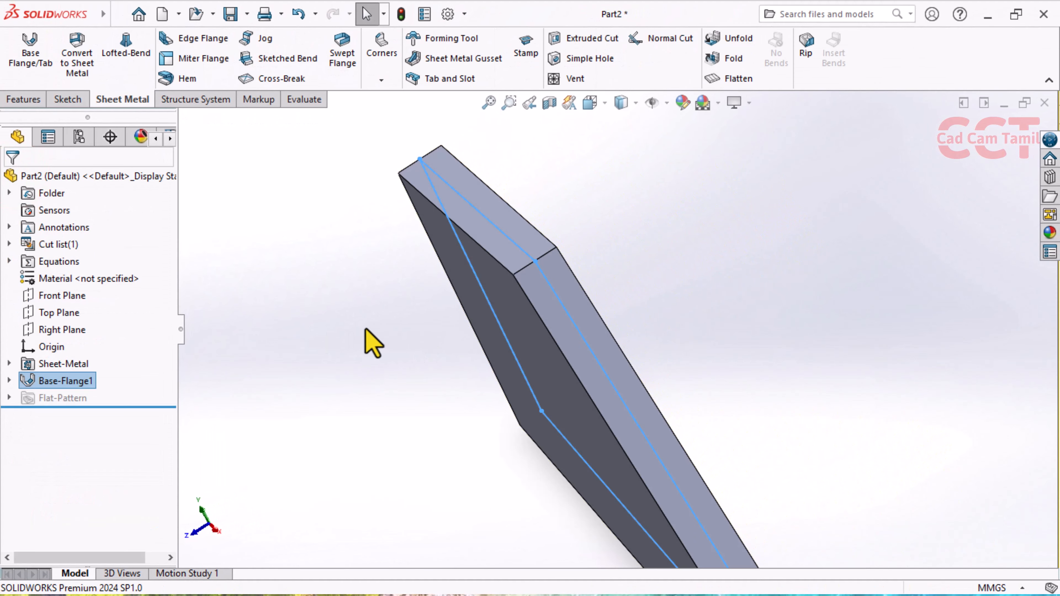
click(346, 330)
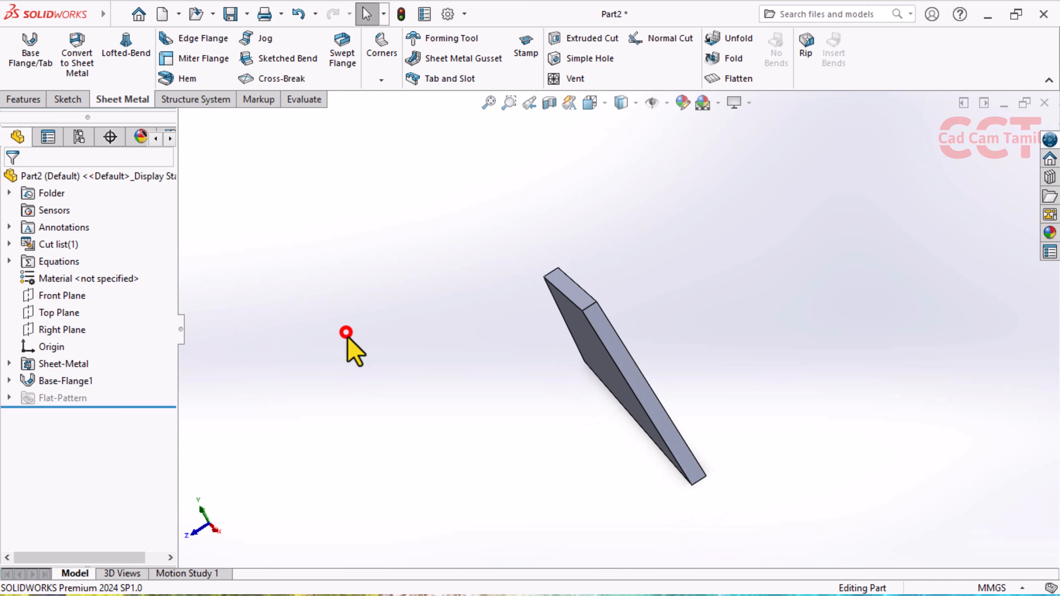
middle_drag(345, 330, 617, 374)
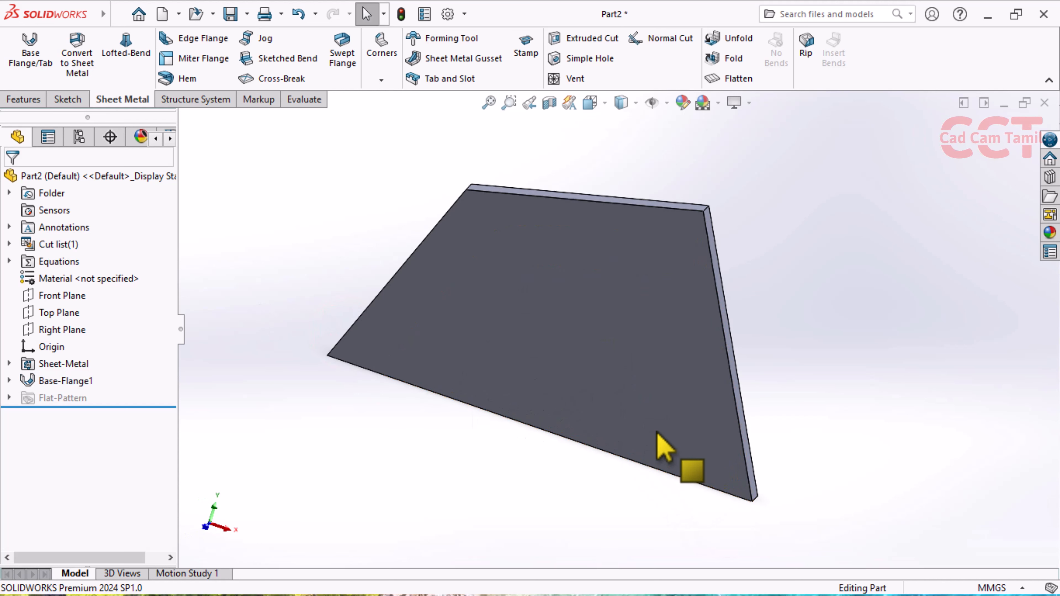
scroll(663, 444, down, 3)
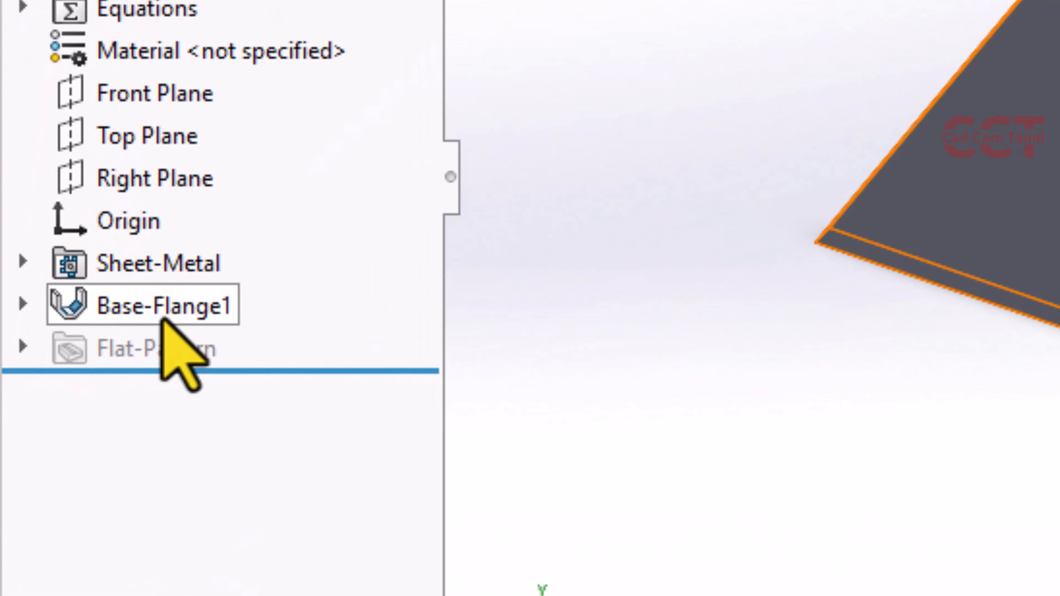
Step: Examine what the Sheet-Metal, Base-Flange1 and Flat-Pattern entries contain in the feature tree
click(65, 382)
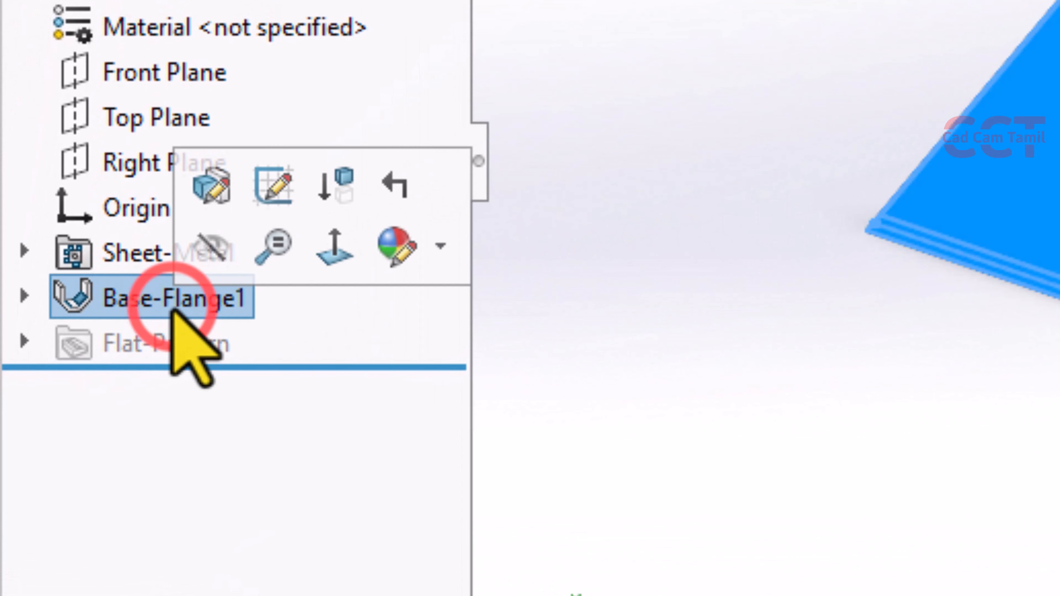
click(69, 507)
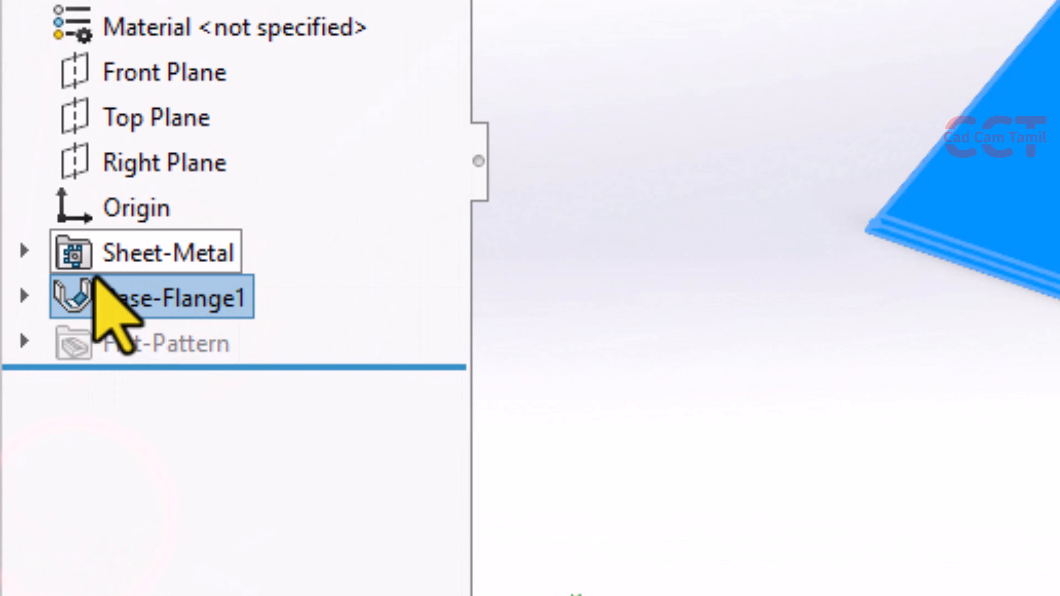
click(24, 250)
click(173, 299)
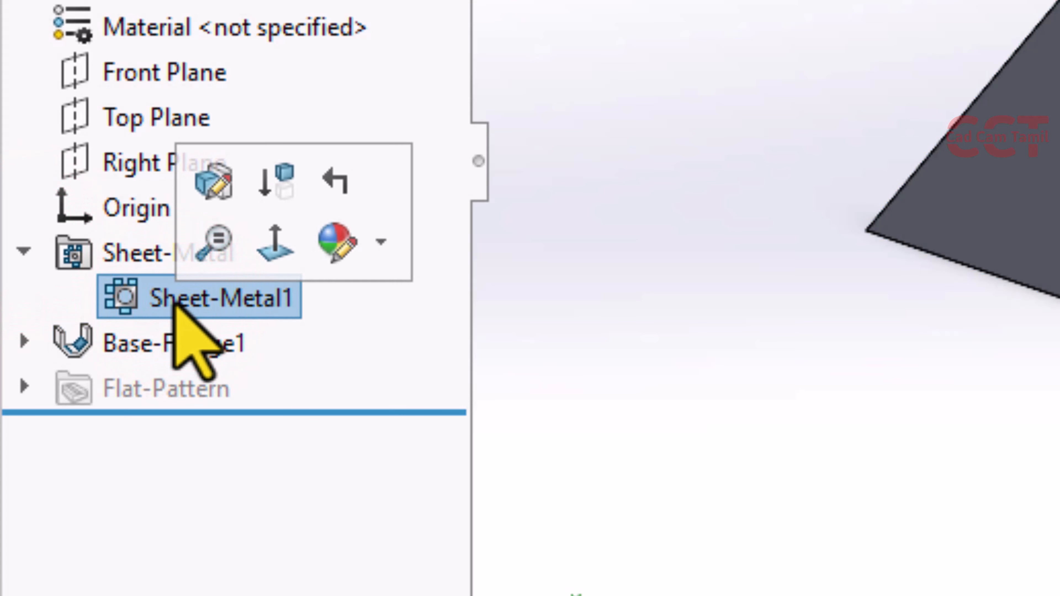
click(23, 250)
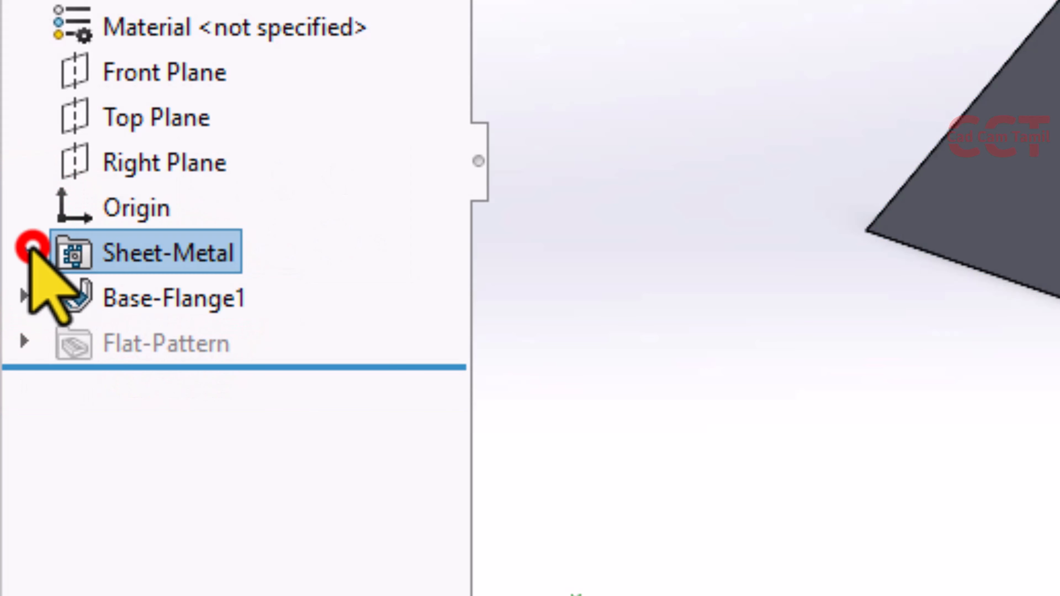
click(24, 295)
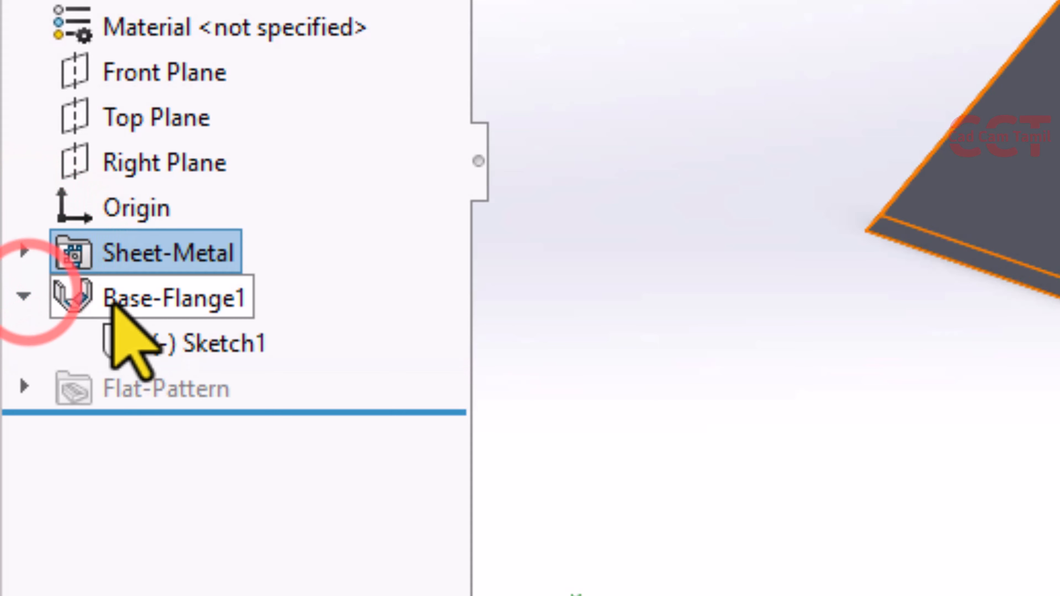
click(15, 284)
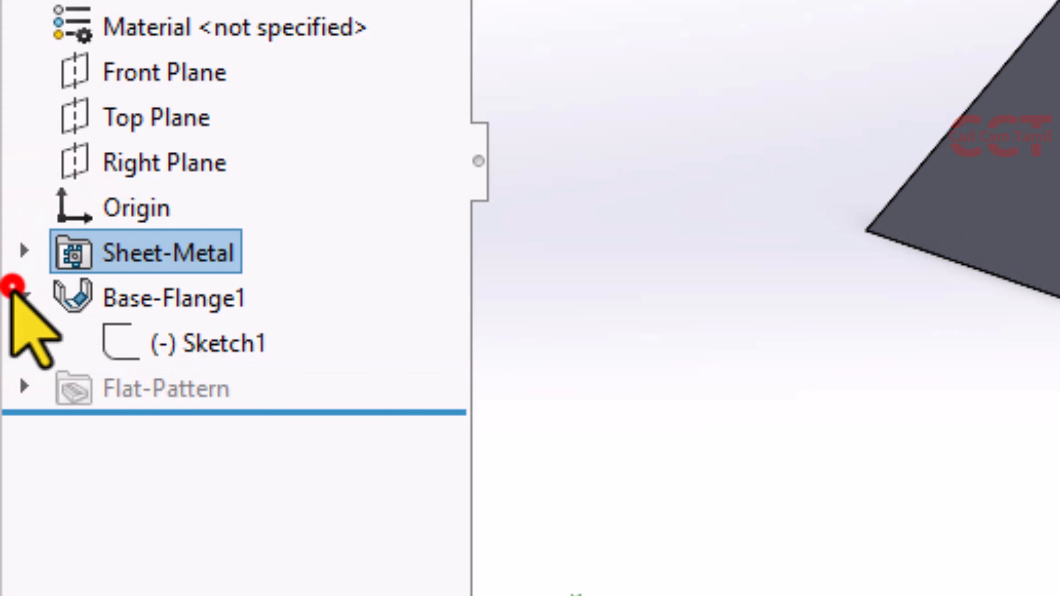
click(22, 342)
click(220, 390)
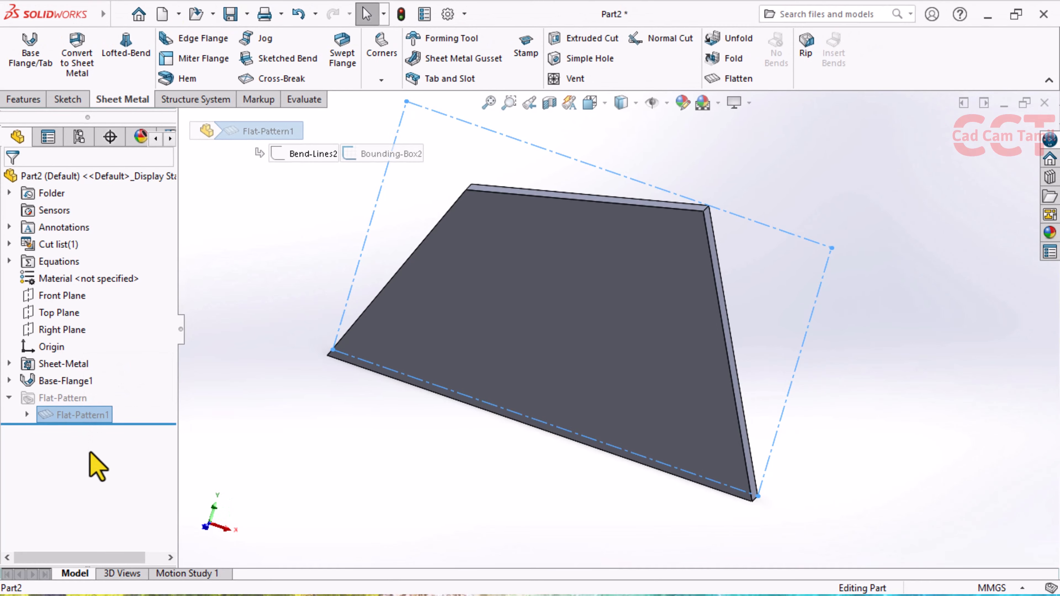
click(91, 456)
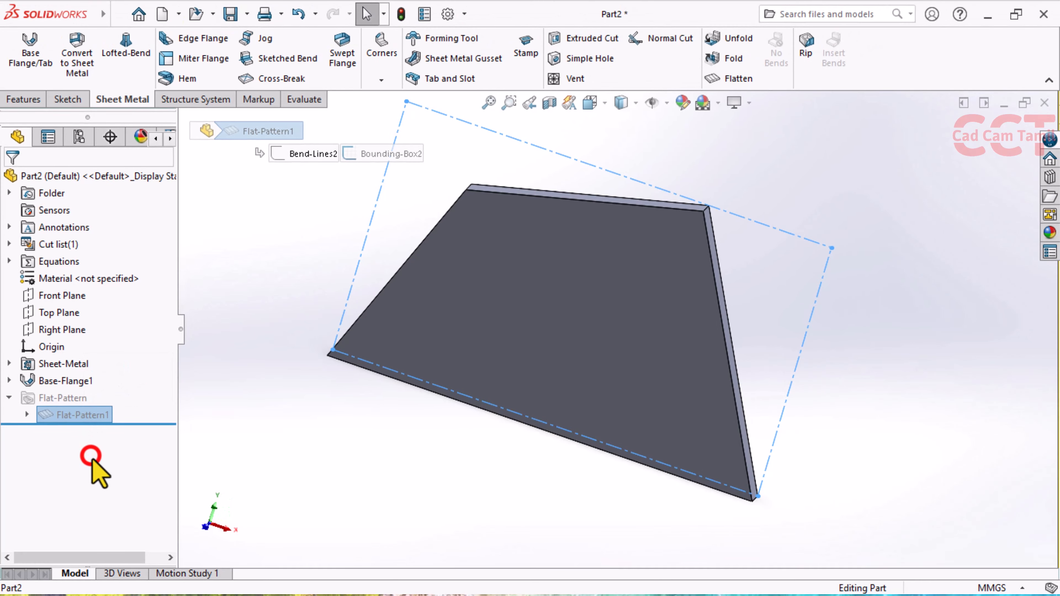
click(9, 397)
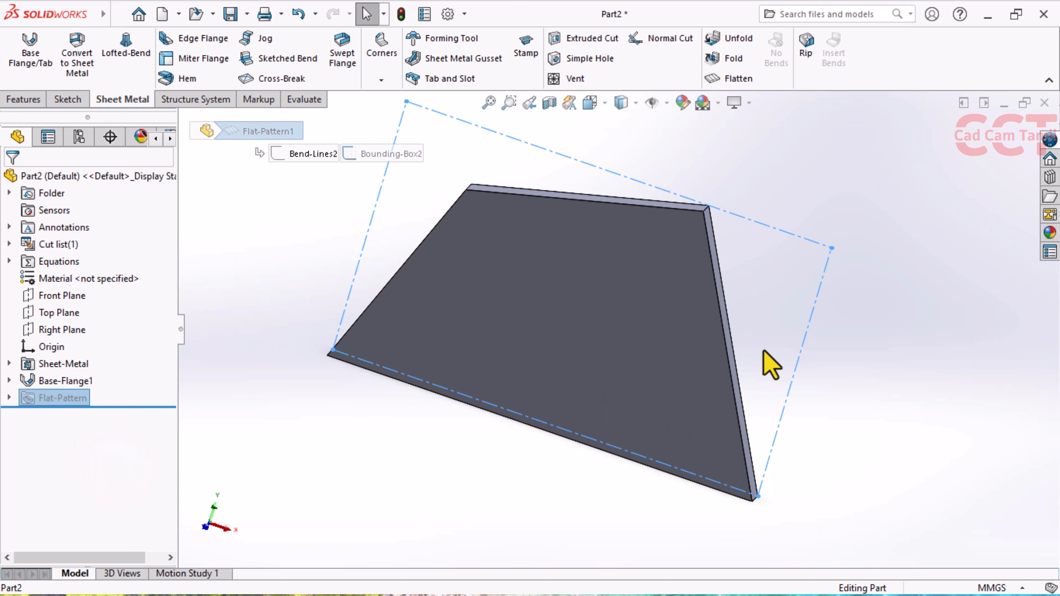
middle_drag(764, 362, 708, 321)
scroll(709, 321, down, 2)
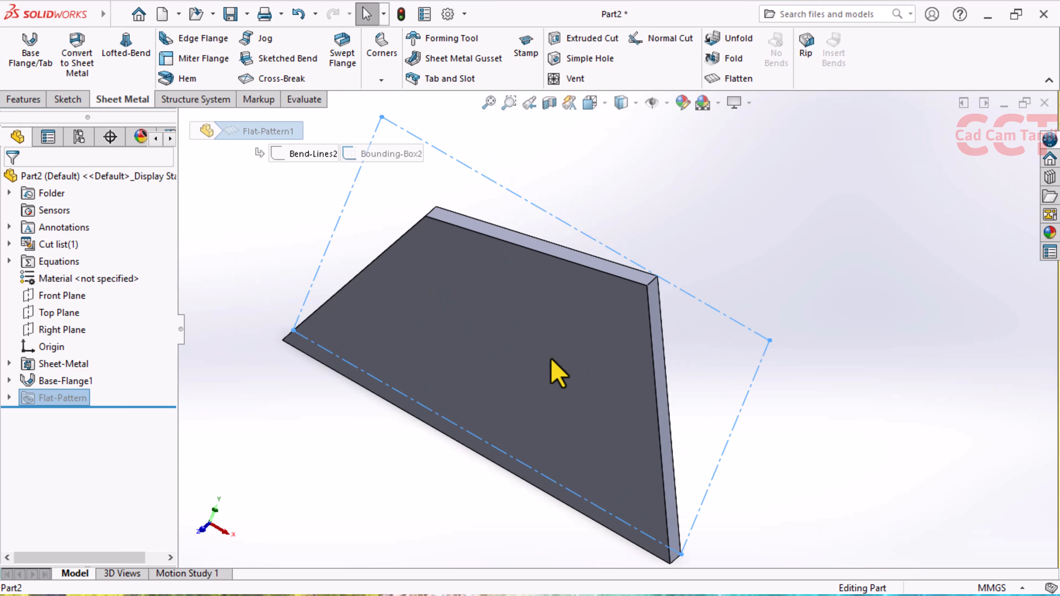
middle_drag(555, 372, 564, 337)
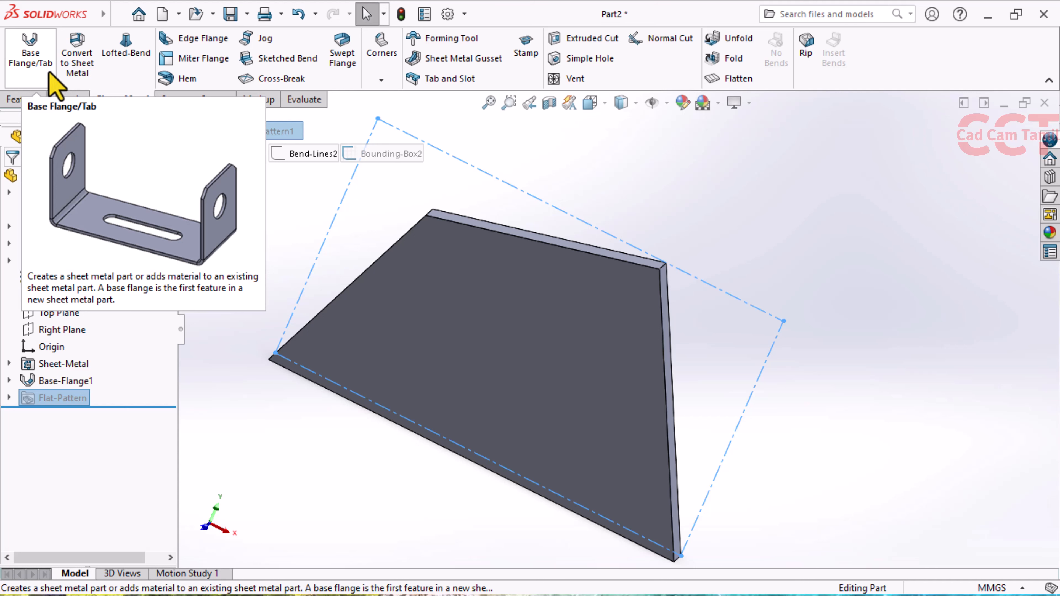
scroll(672, 325, up, 2)
scroll(578, 346, down, 2)
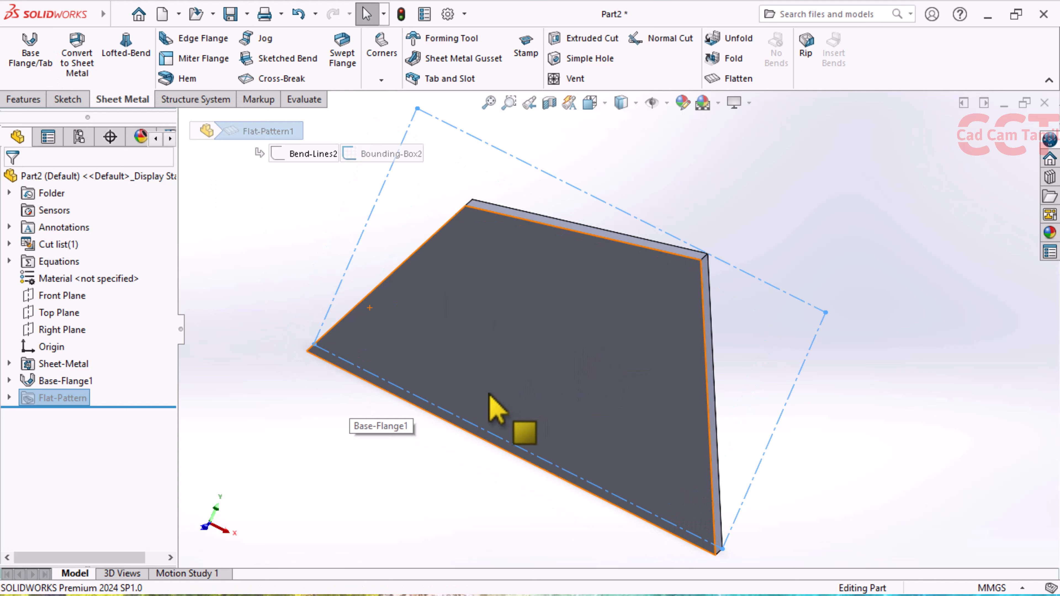